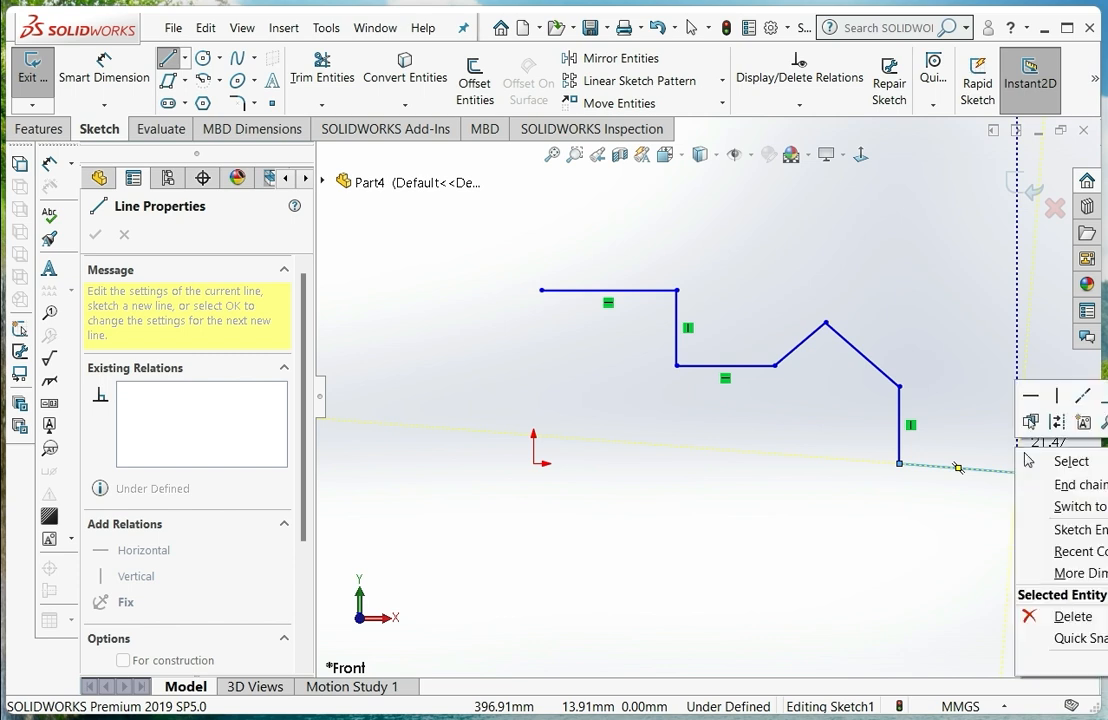
Finish the line chain and add a horizontal dimension above the sketch's top horizontal line, keeping its drawn length
click(1066, 461)
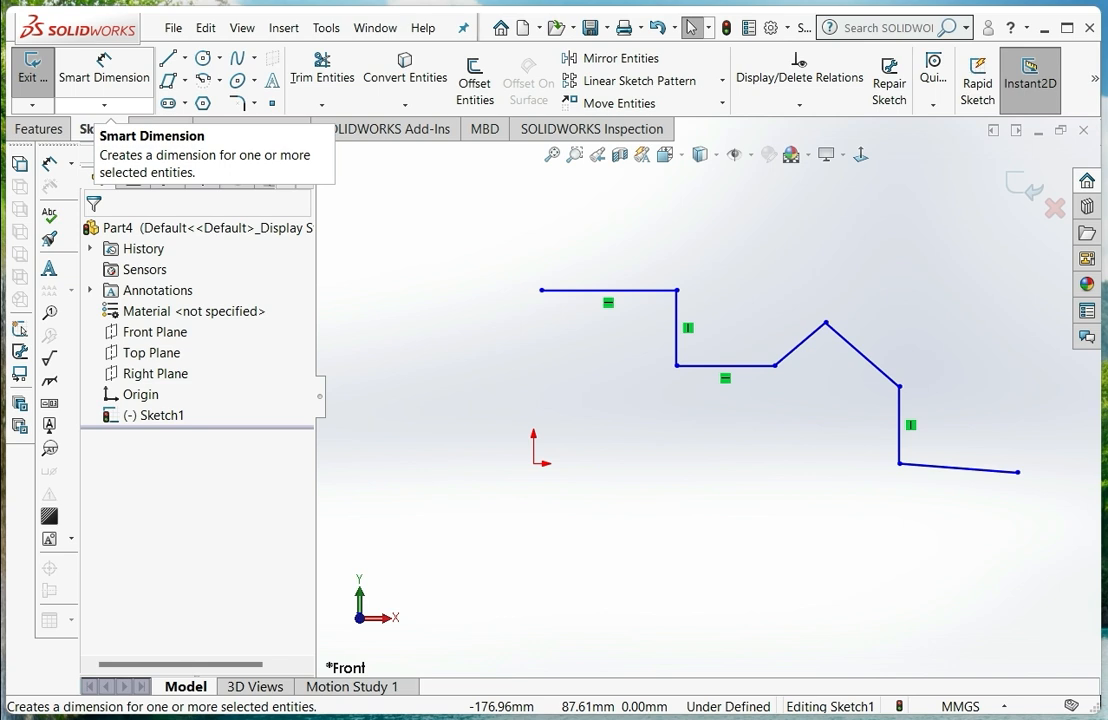
click(104, 104)
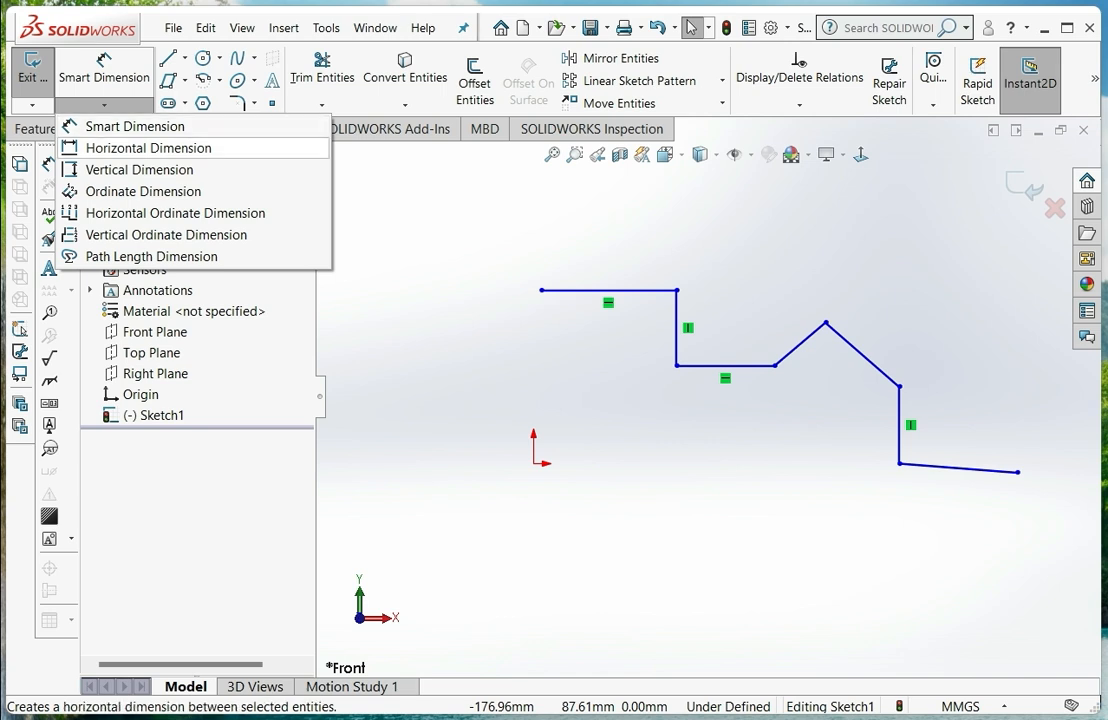
click(148, 148)
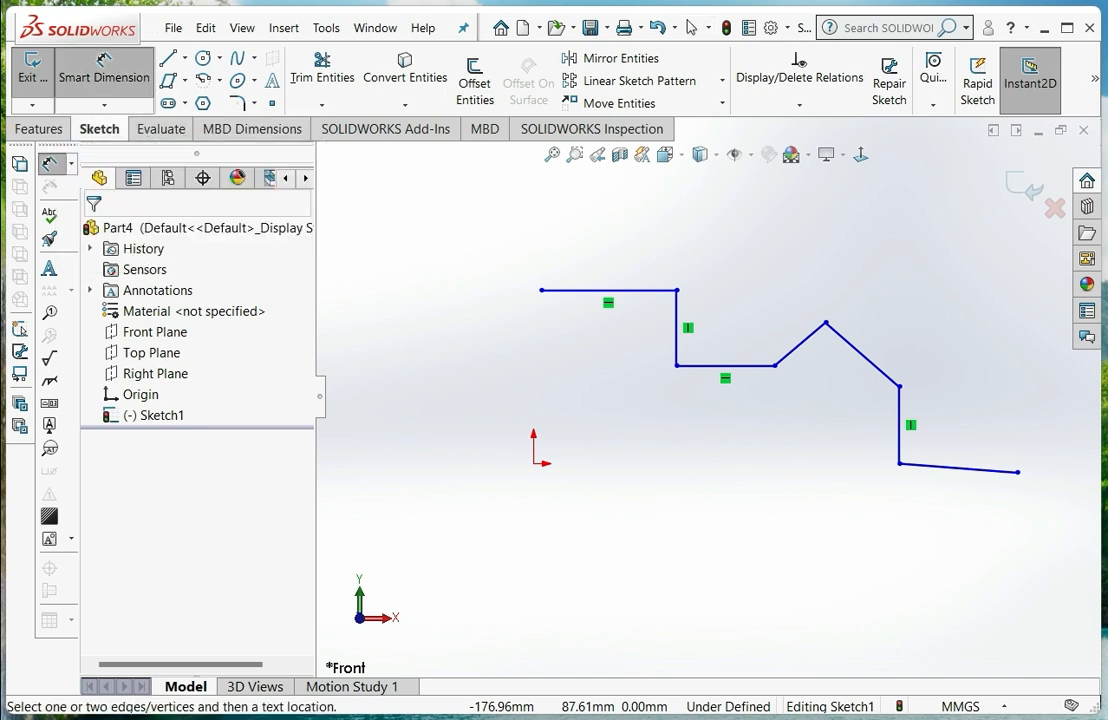
click(581, 290)
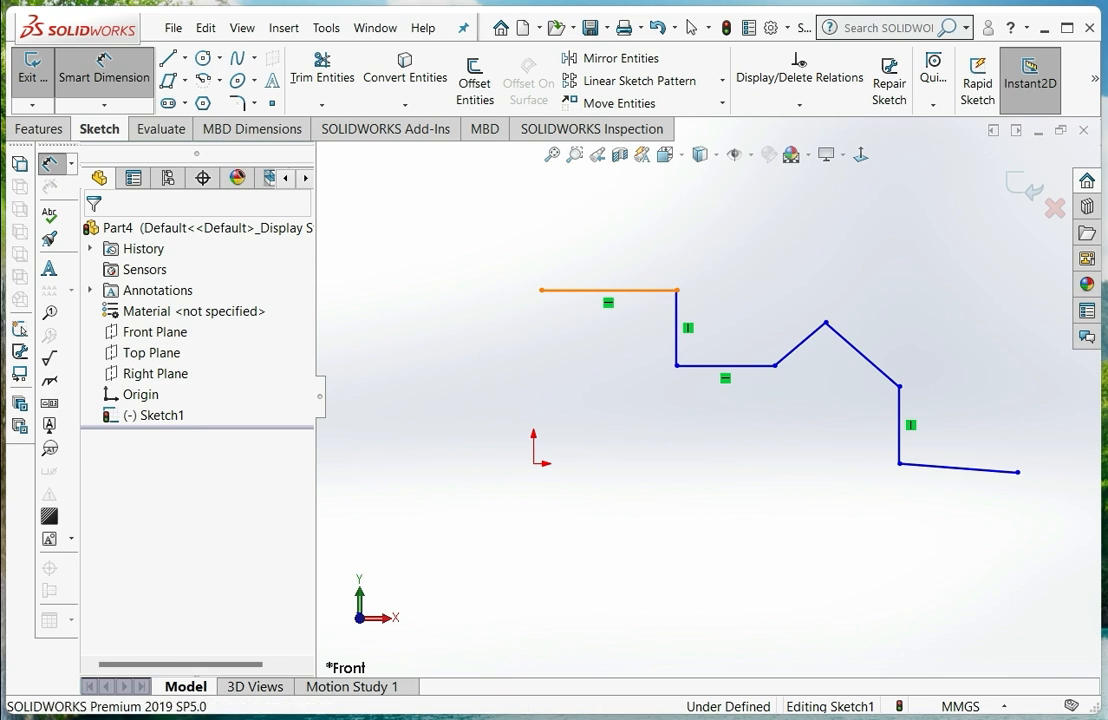
click(587, 235)
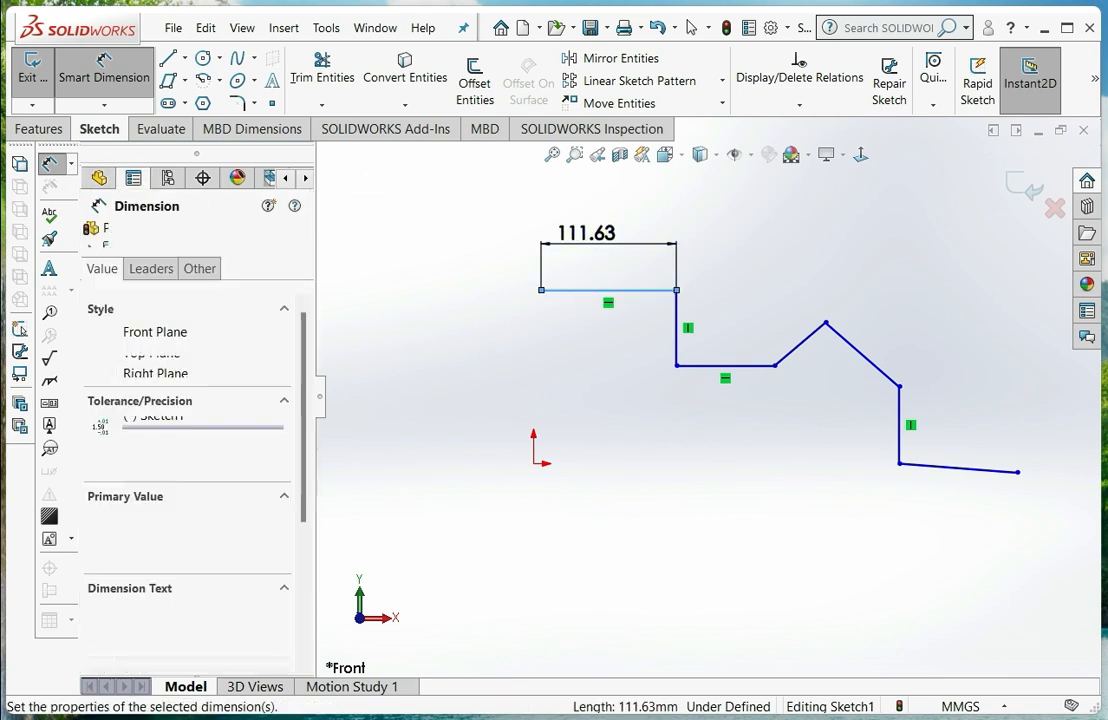
key(Return)
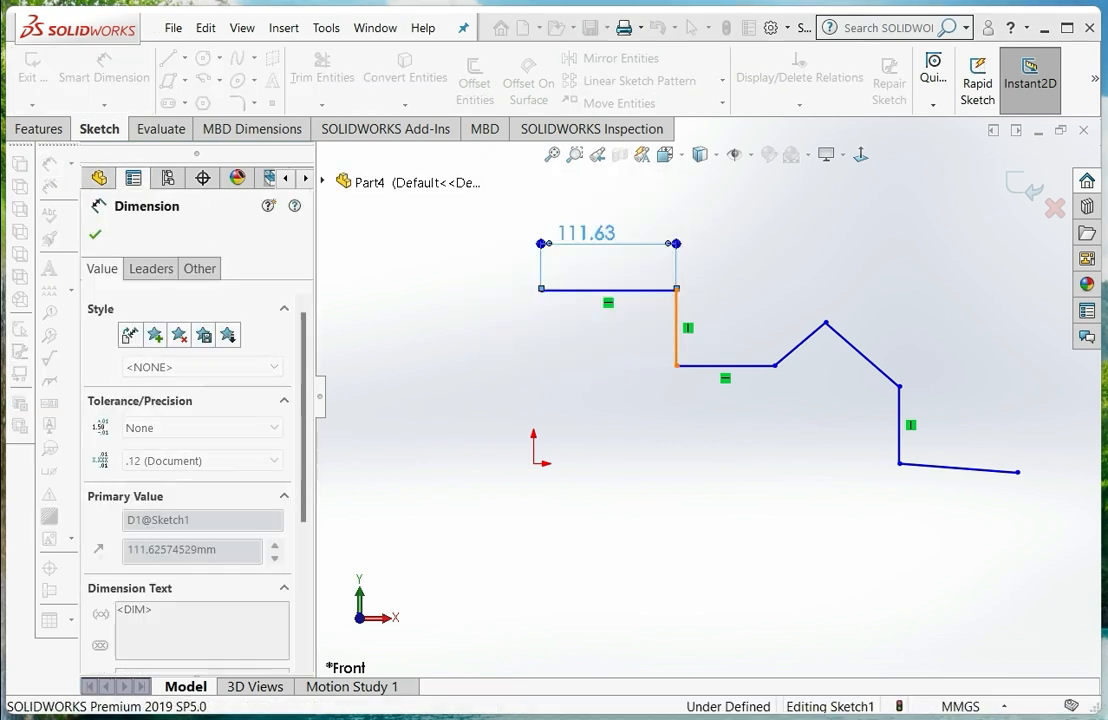
click(676, 330)
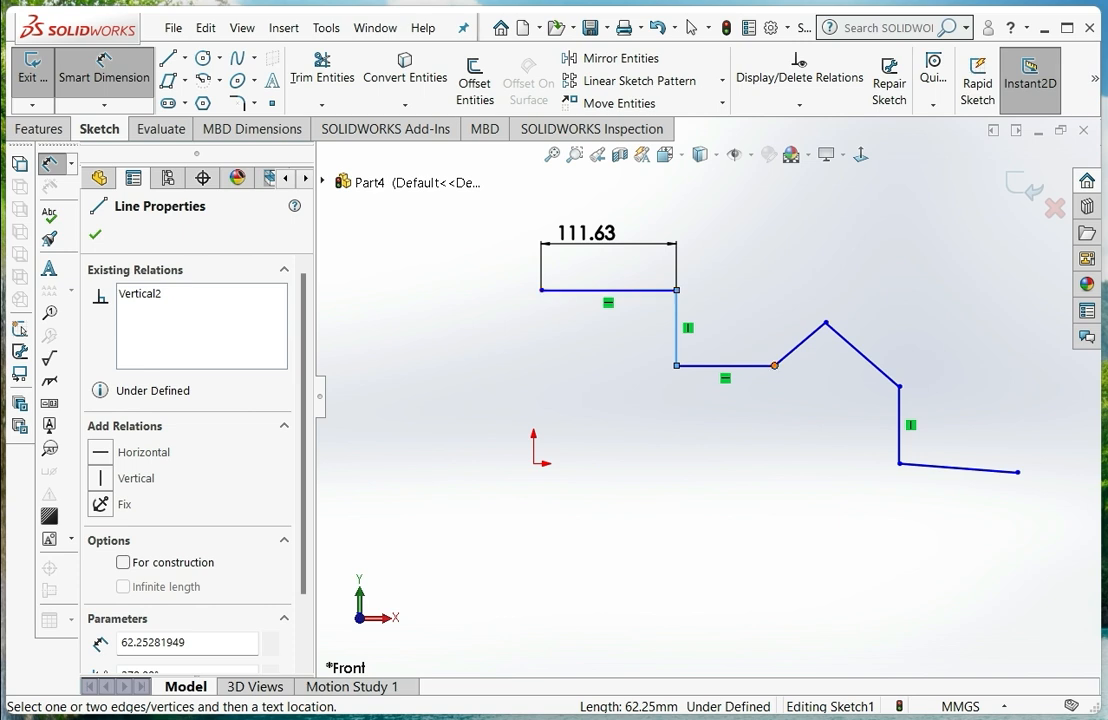
click(745, 366)
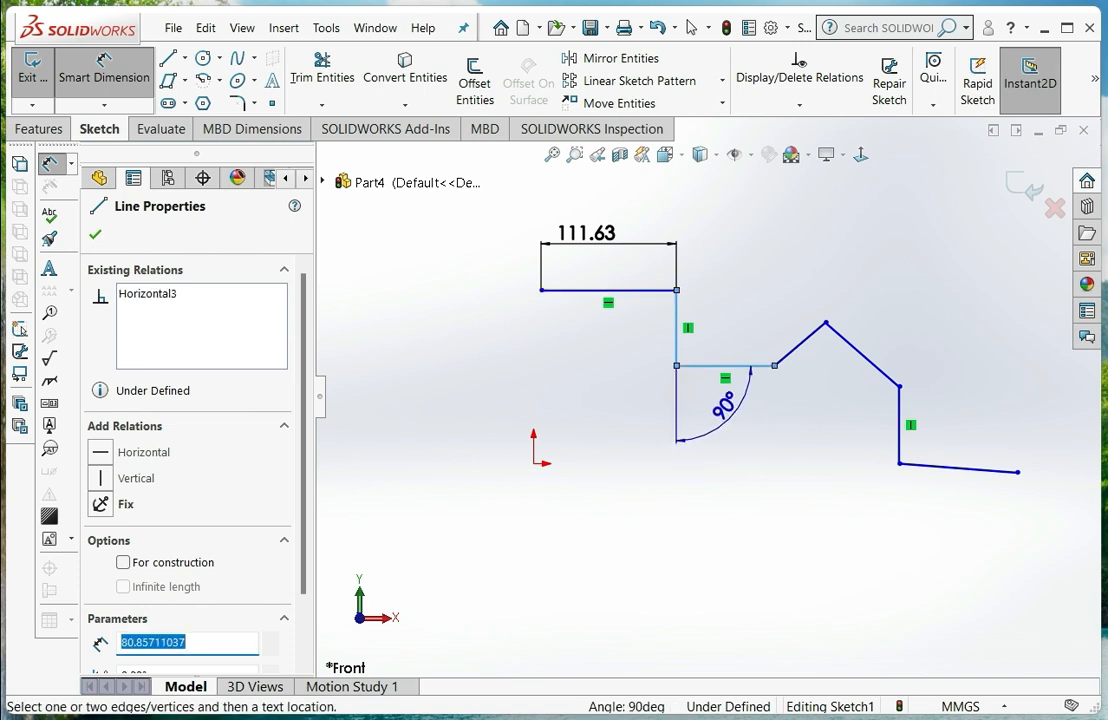
key(Escape)
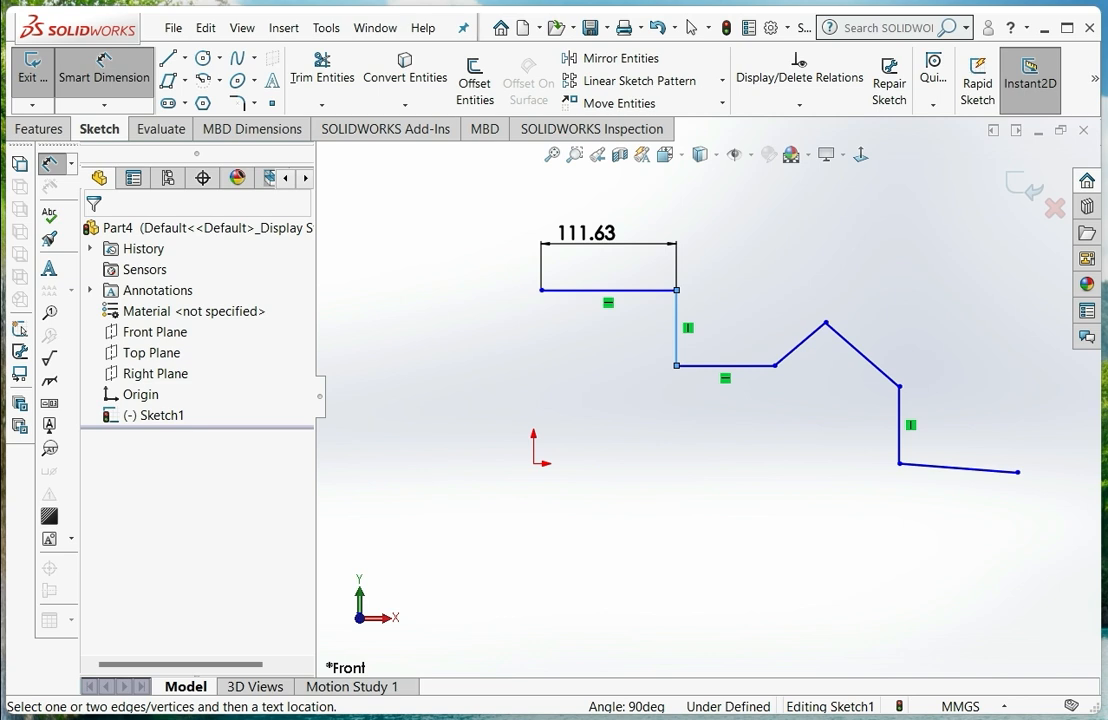
click(745, 366)
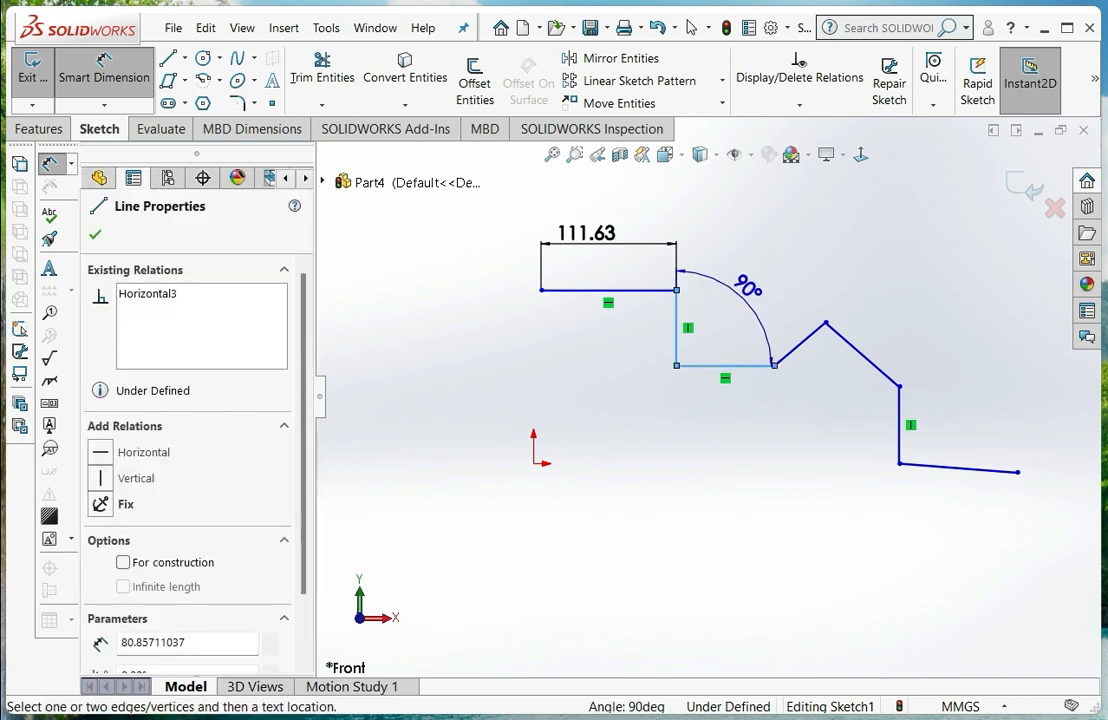
key(Escape)
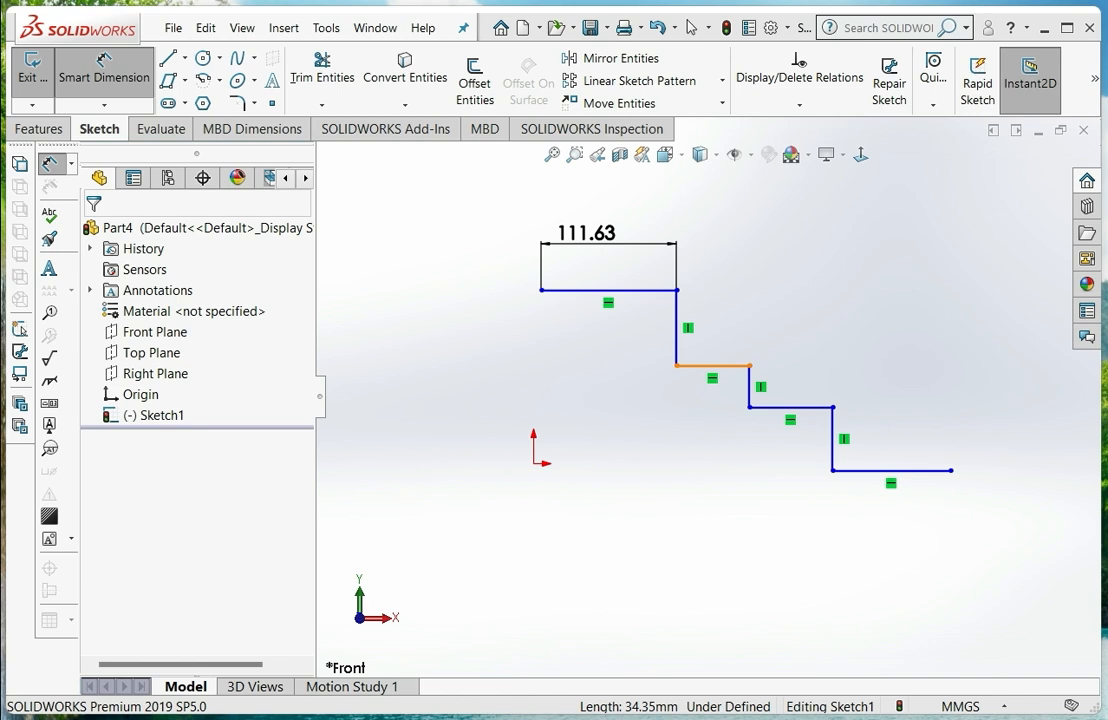
Add a horizontal dimension of 80 mm to the stepped profile's second horizontal line
click(712, 366)
click(720, 310)
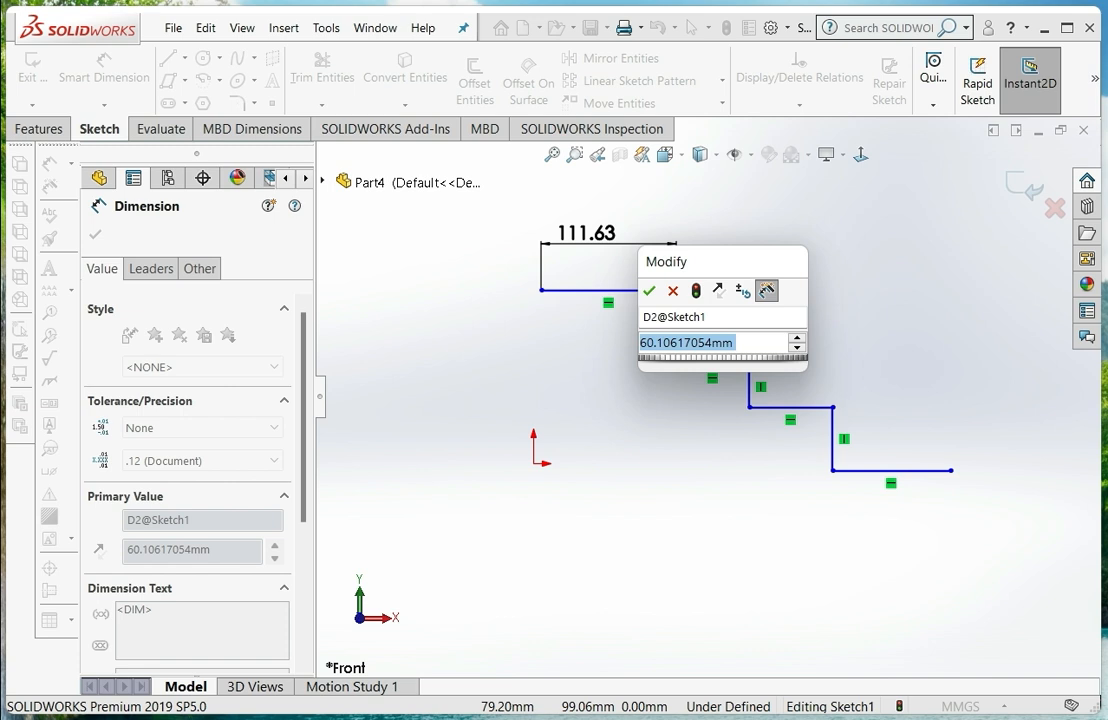
key(Return)
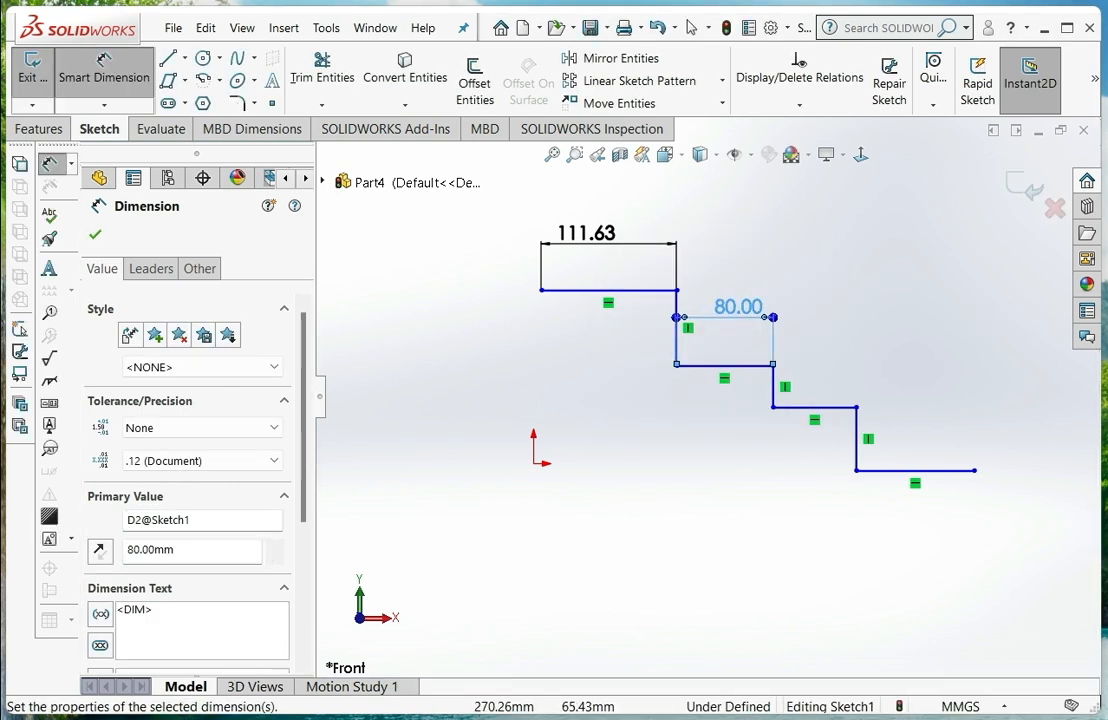
key(Escape)
key(Escape)
Add a vertical dimension to the profile's first vertical line, placed beside the top step, keeping its drawn length
click(104, 104)
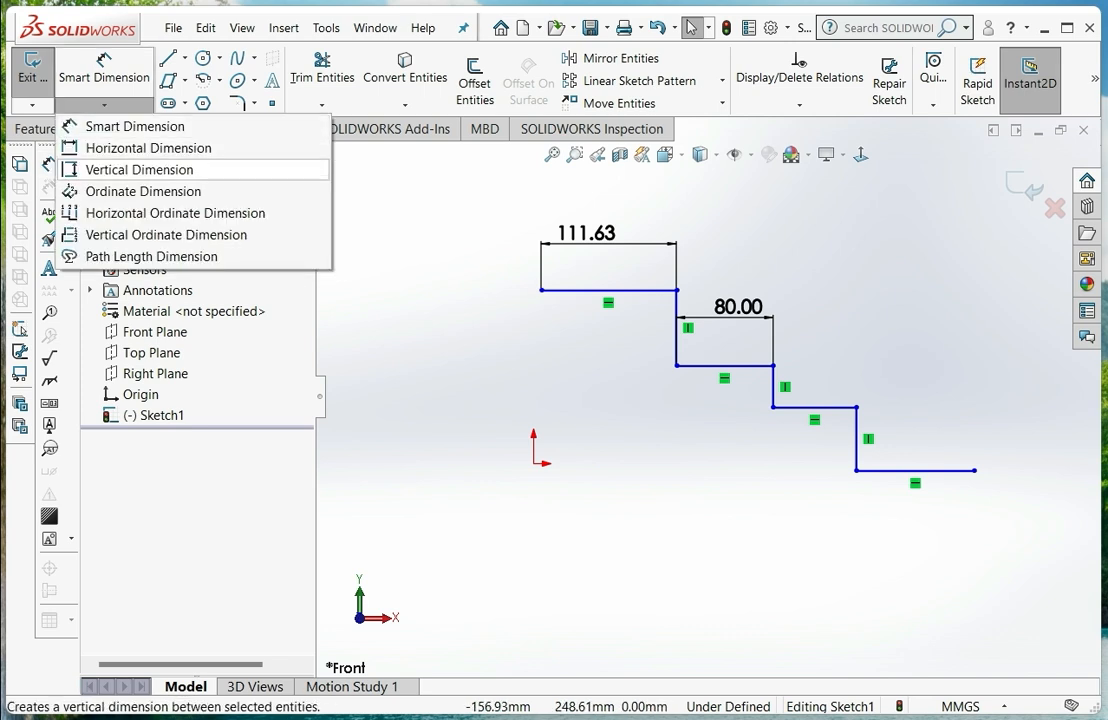
click(140, 169)
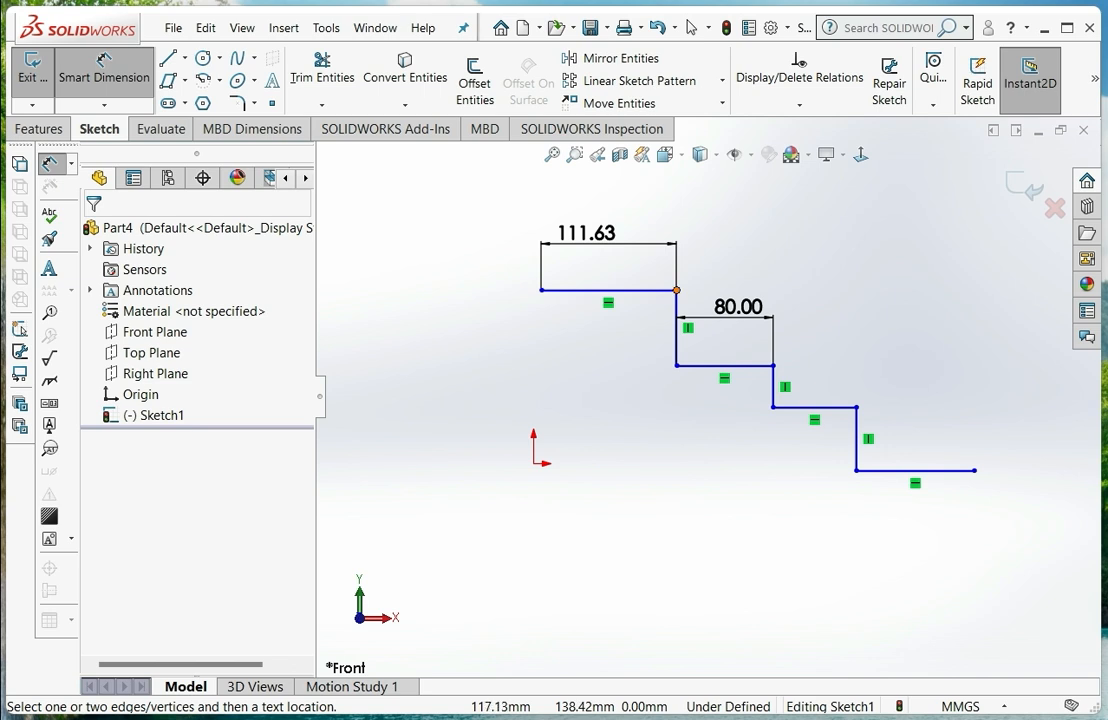
click(676, 330)
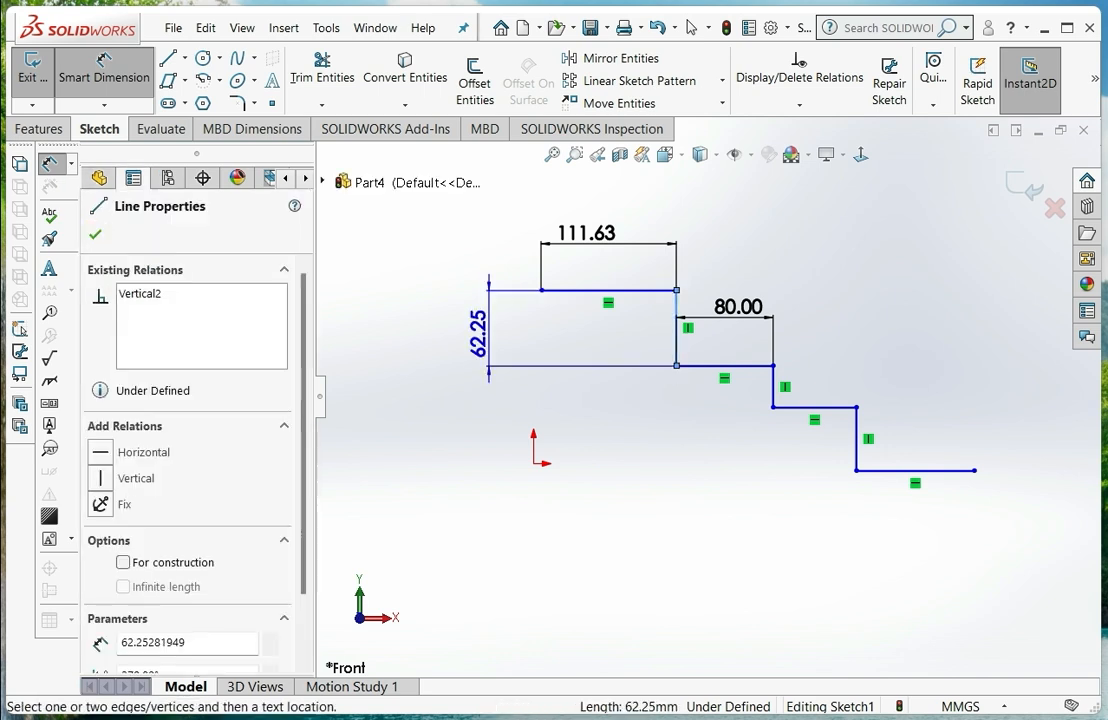
click(478, 330)
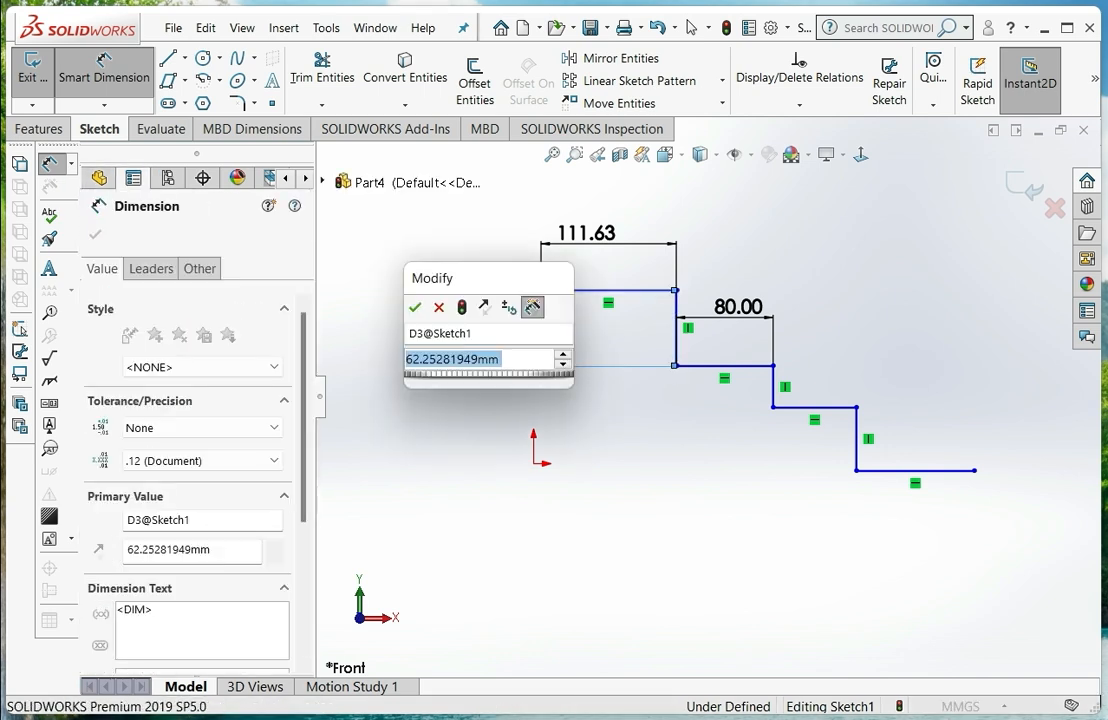
key(Return)
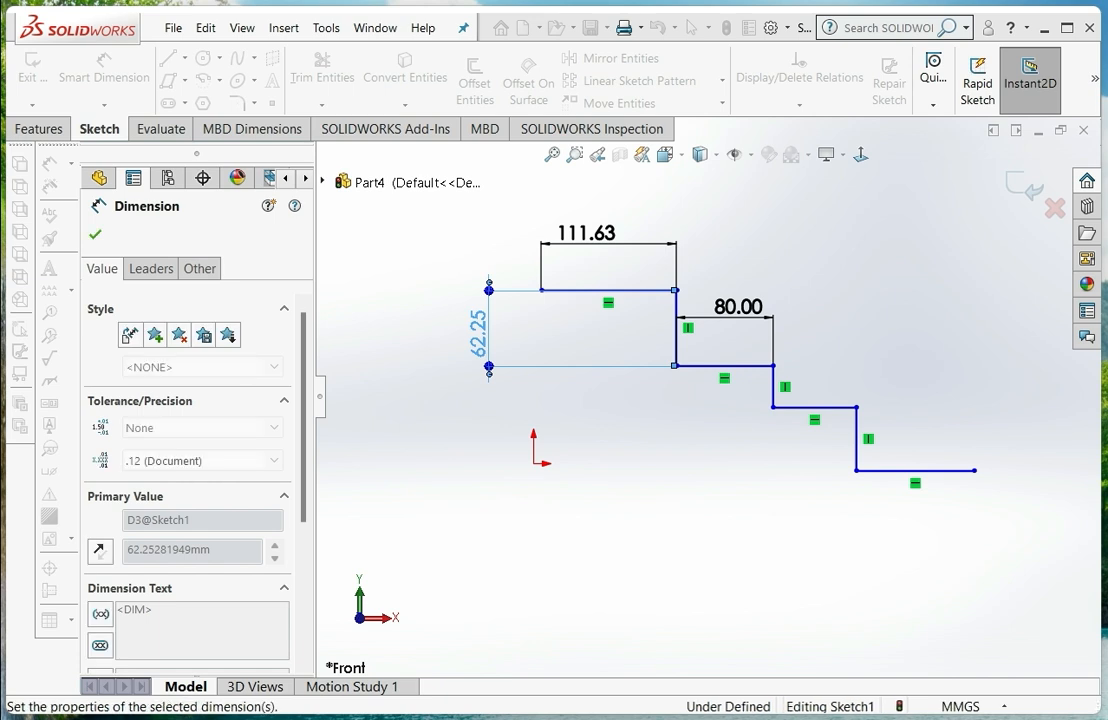
Add a vertical dimension of 80 mm to the profile's second vertical line
click(772, 390)
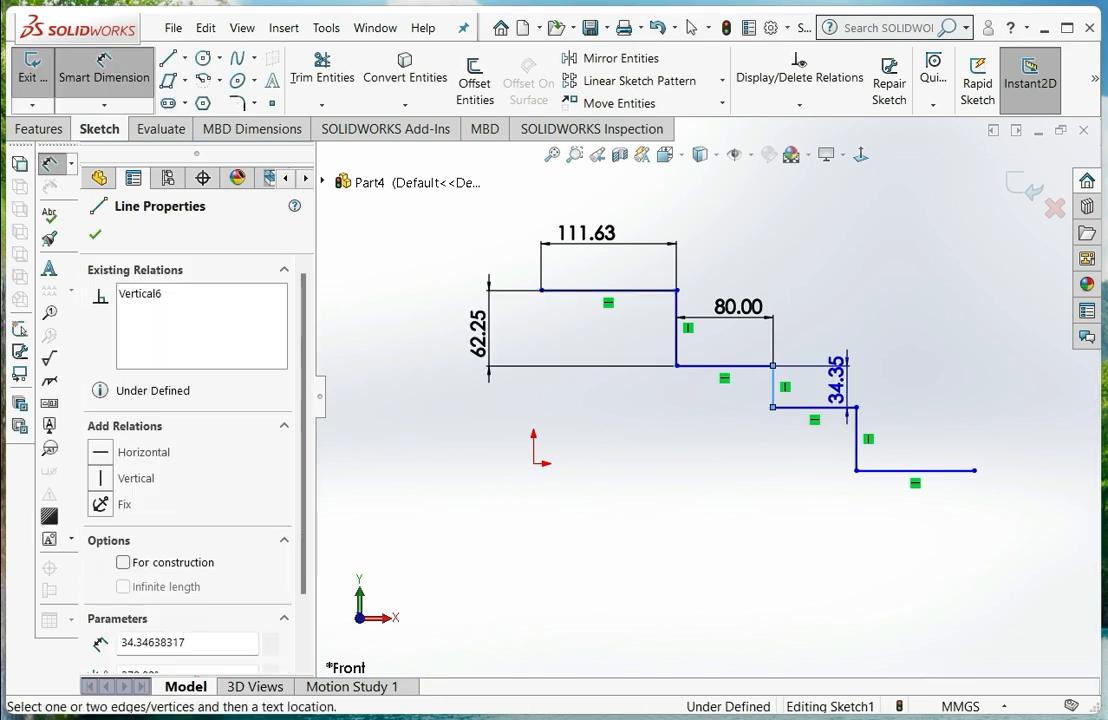
click(885, 362)
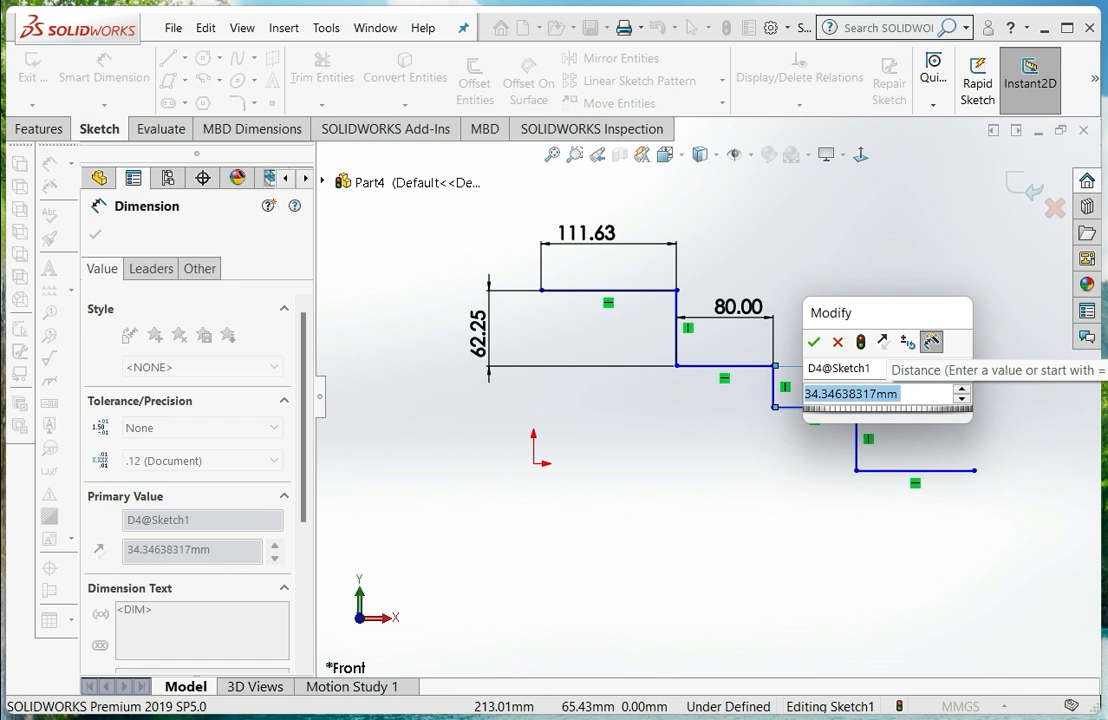
text(80)
key(Return)
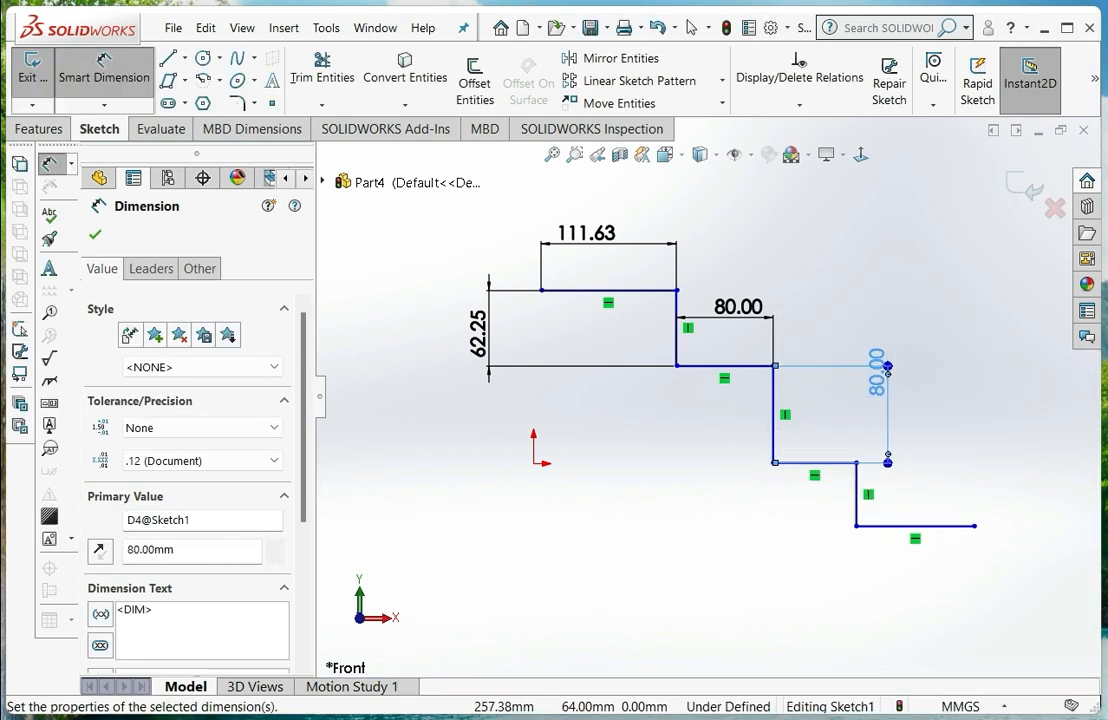
key(Escape)
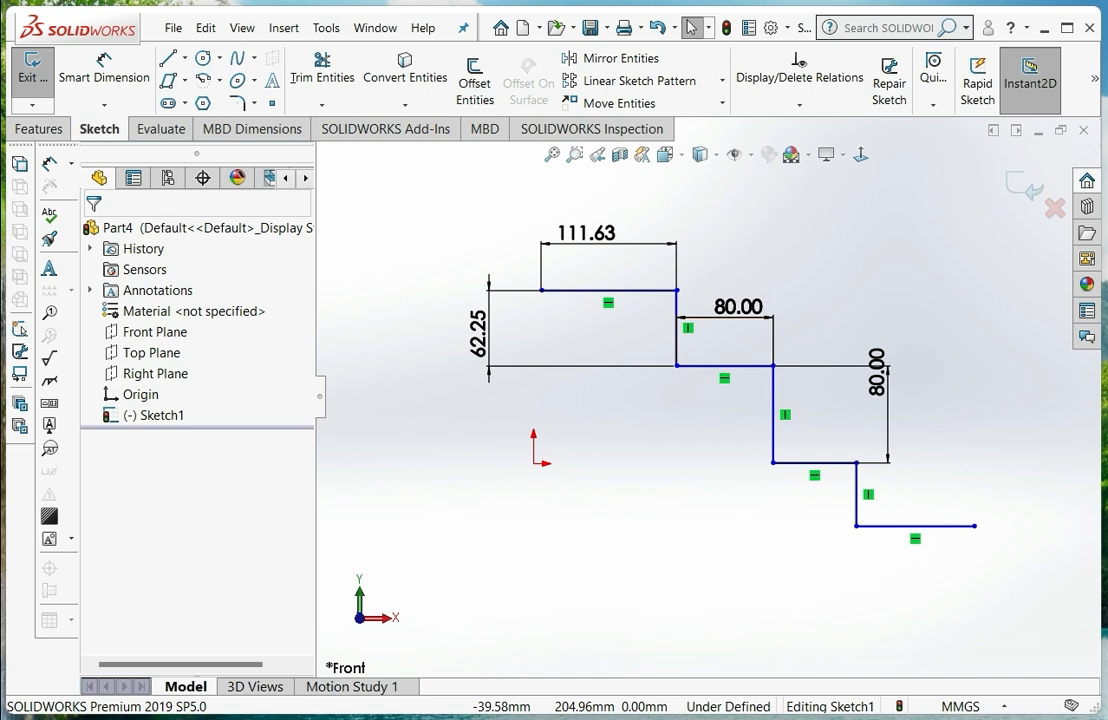
Delete all four horizontal and vertical dimensions from the stepped profile
scroll(715, 229, down, 2)
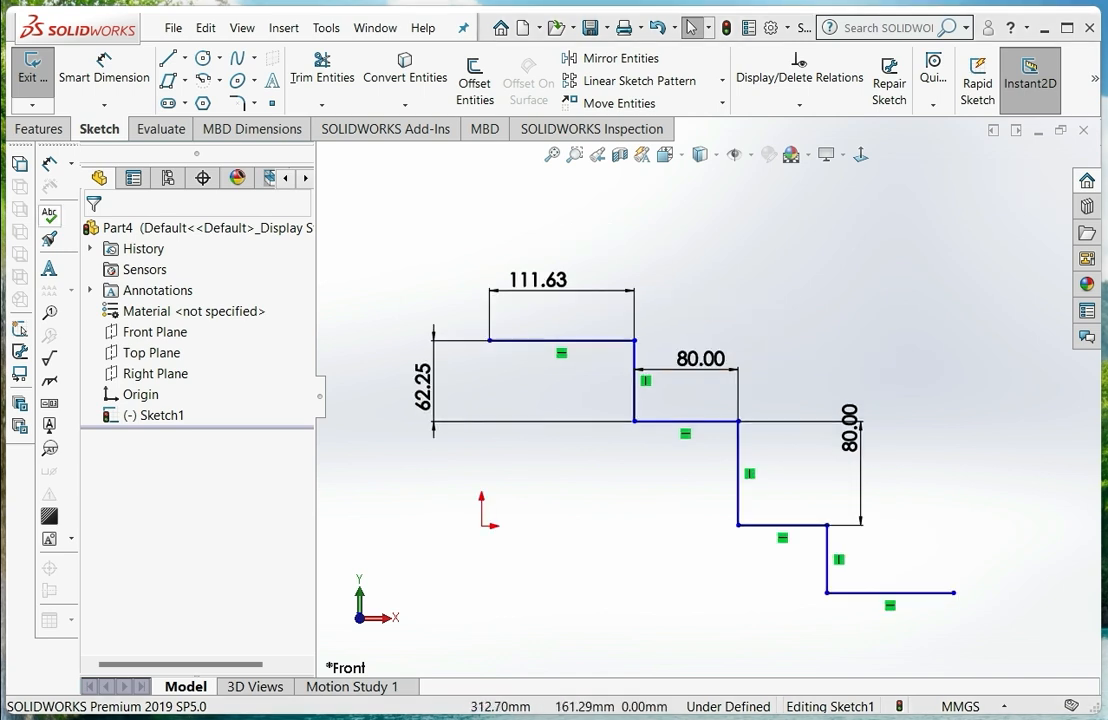
drag(911, 329, 776, 469)
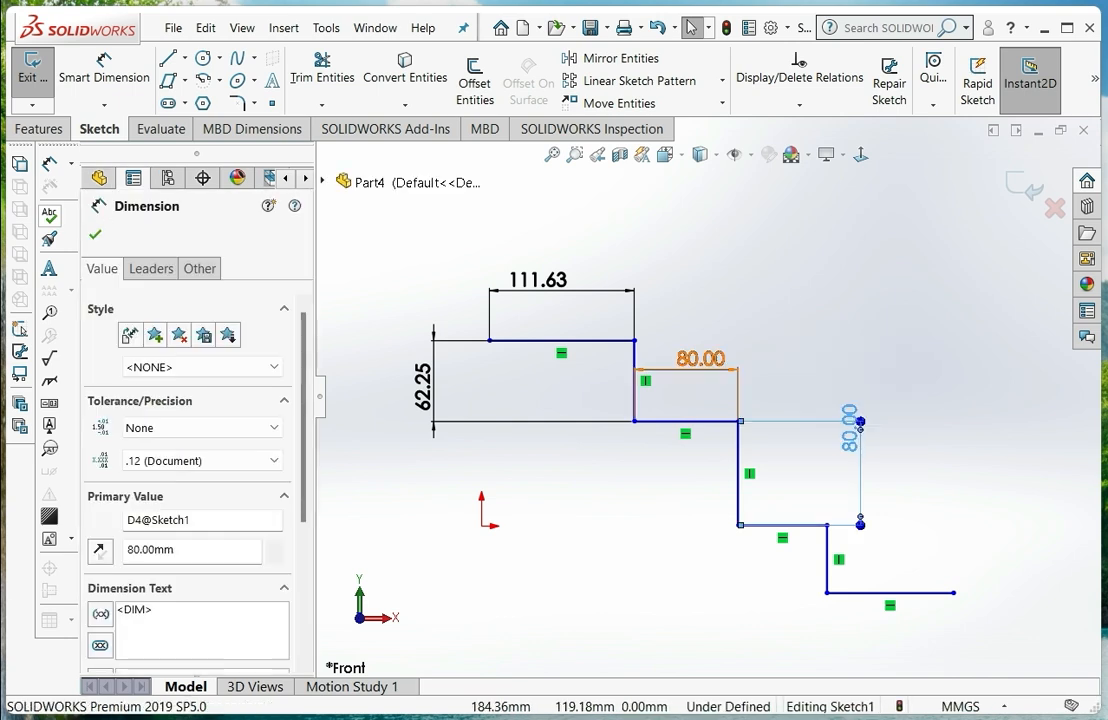
key(Delete)
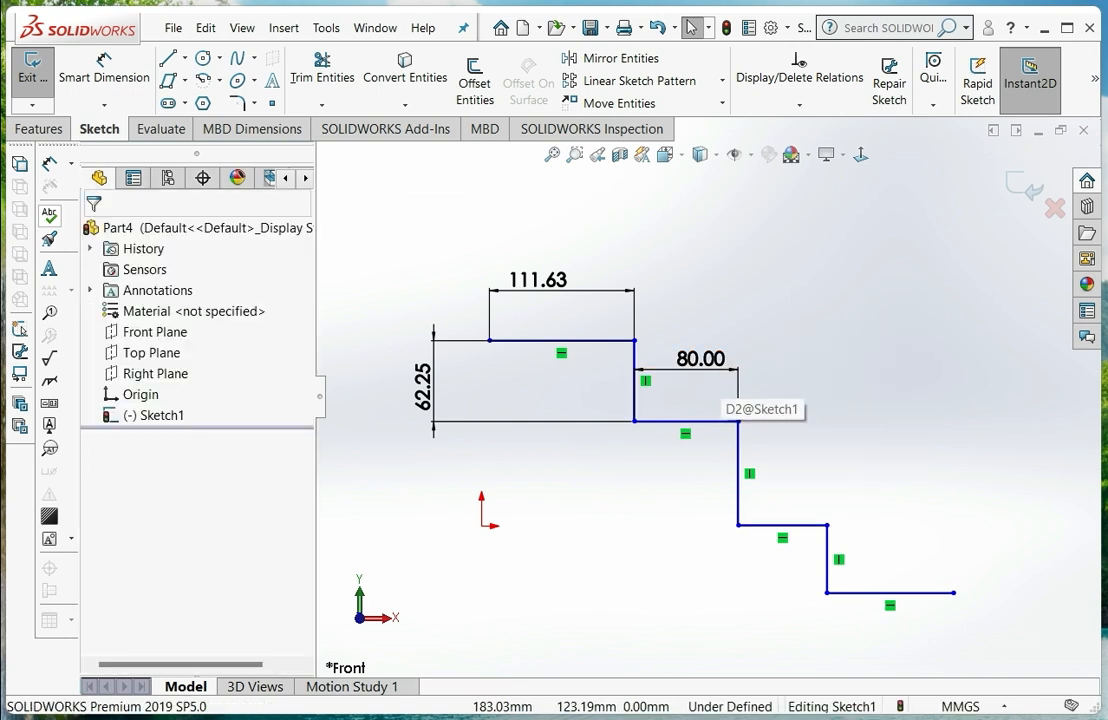
drag(723, 305, 681, 386)
key(Delete)
drag(653, 259, 575, 300)
key(Delete)
drag(470, 316, 435, 363)
click(436, 366)
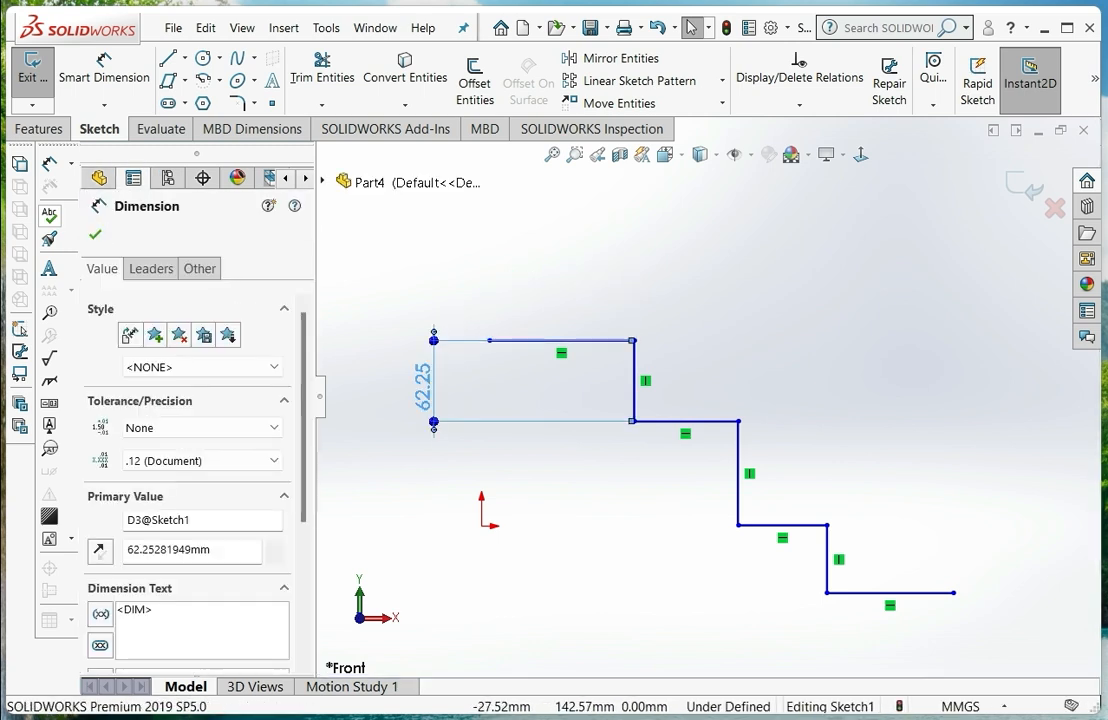
key(Delete)
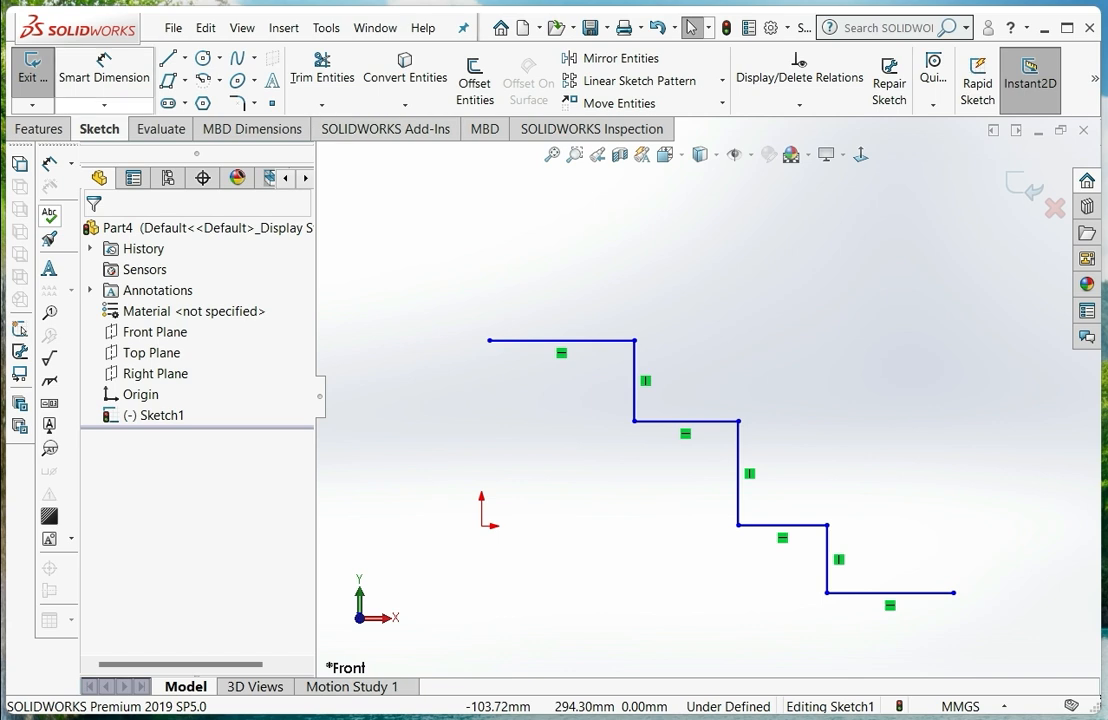
Add ordinate dimensions from a zero at the top line's free end to the three step corners and far endpoint, then shift the row closer
click(104, 104)
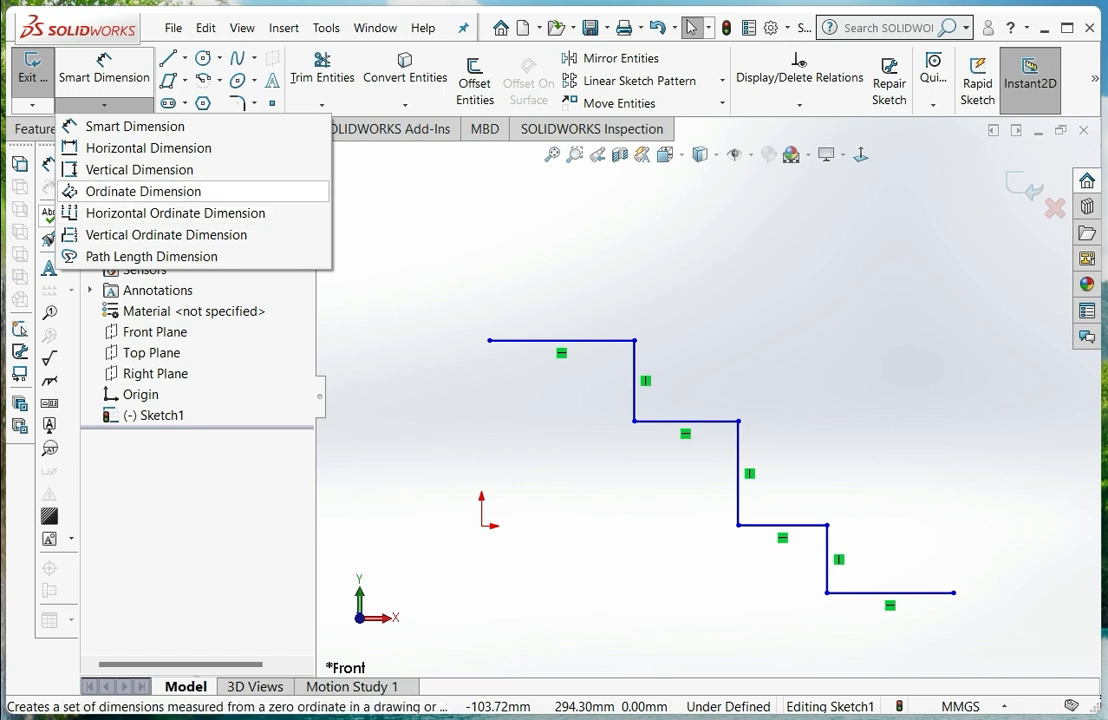
click(143, 191)
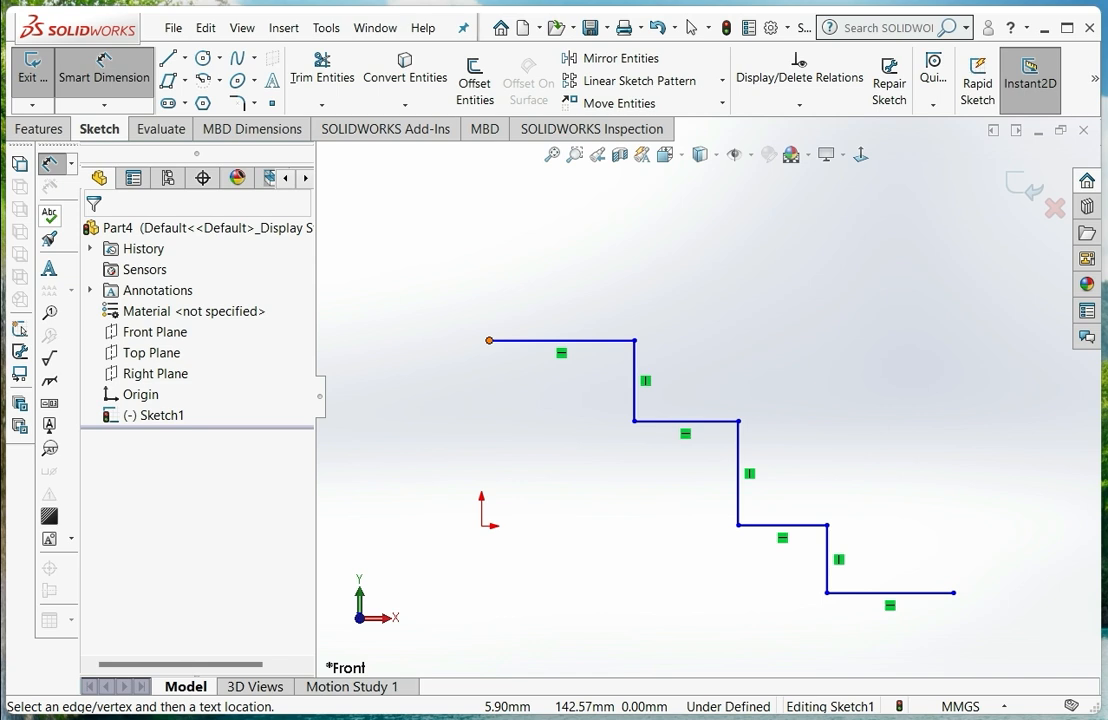
click(489, 340)
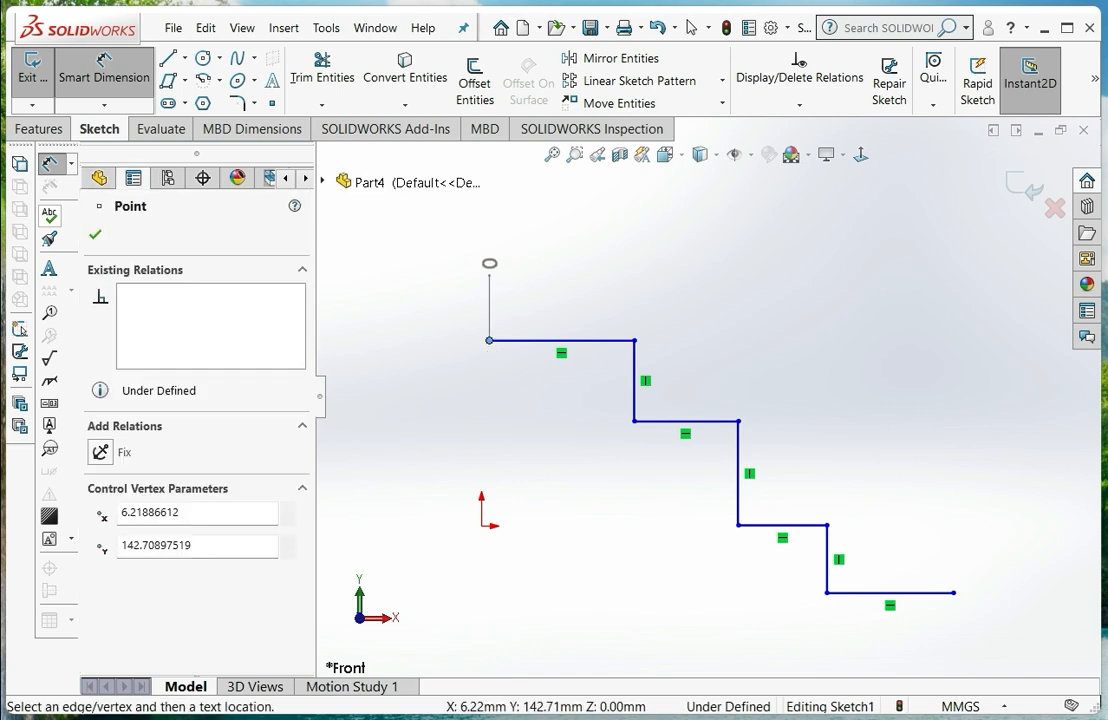
click(489, 263)
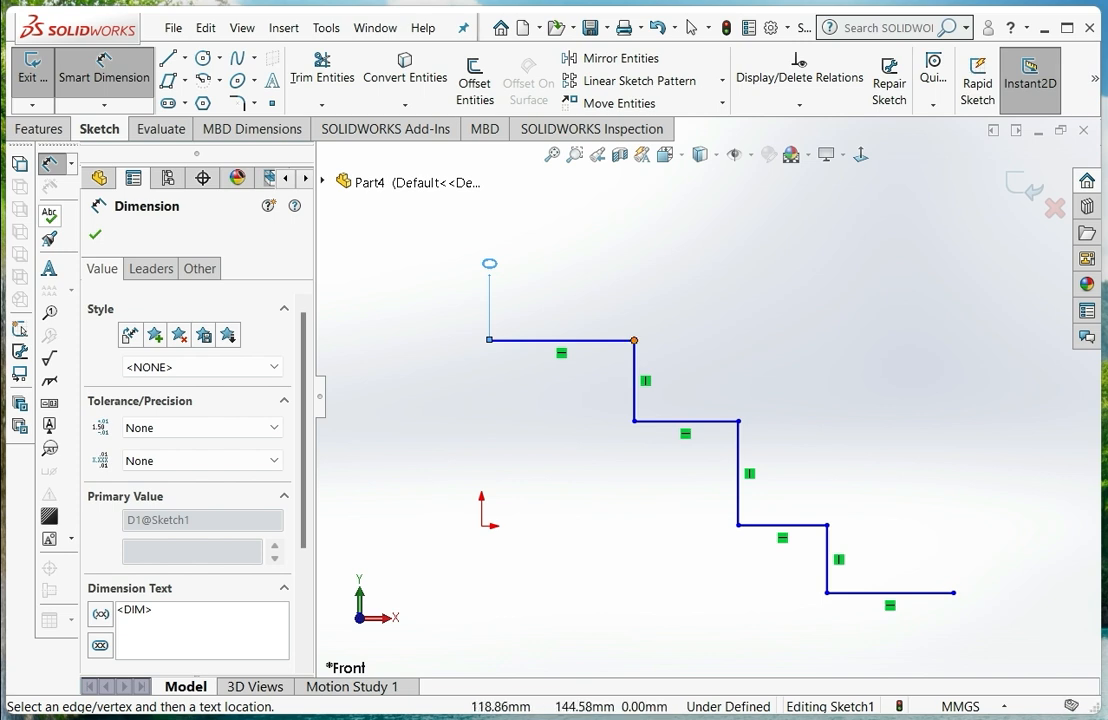
click(634, 340)
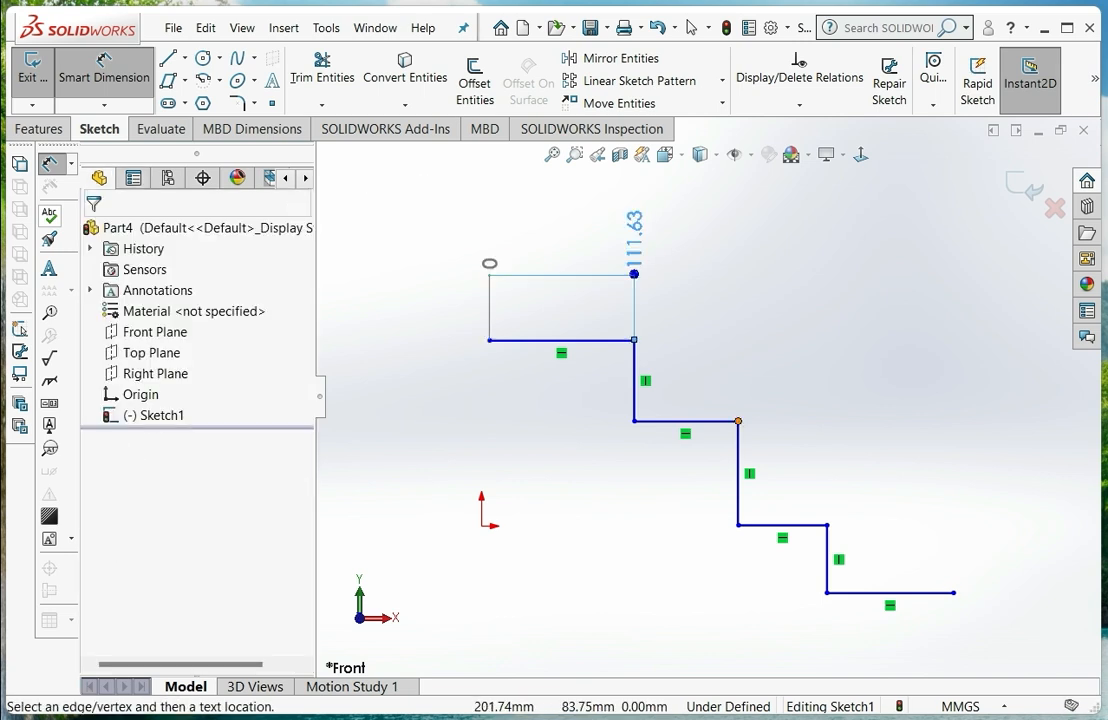
click(738, 421)
click(827, 524)
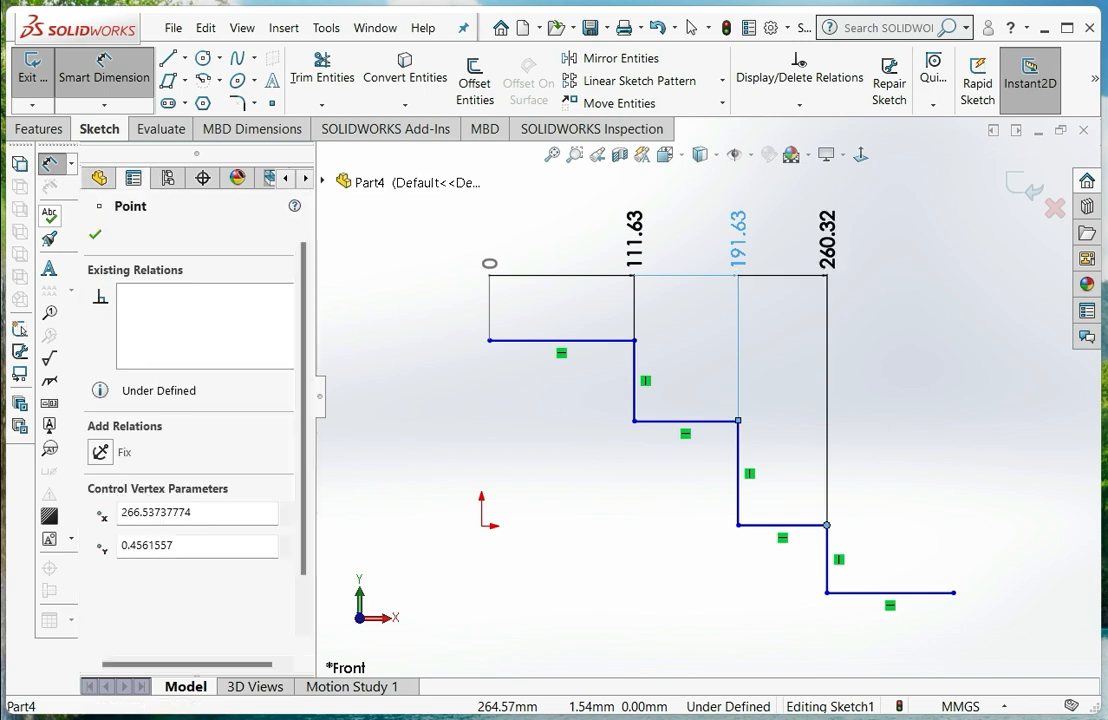
click(953, 592)
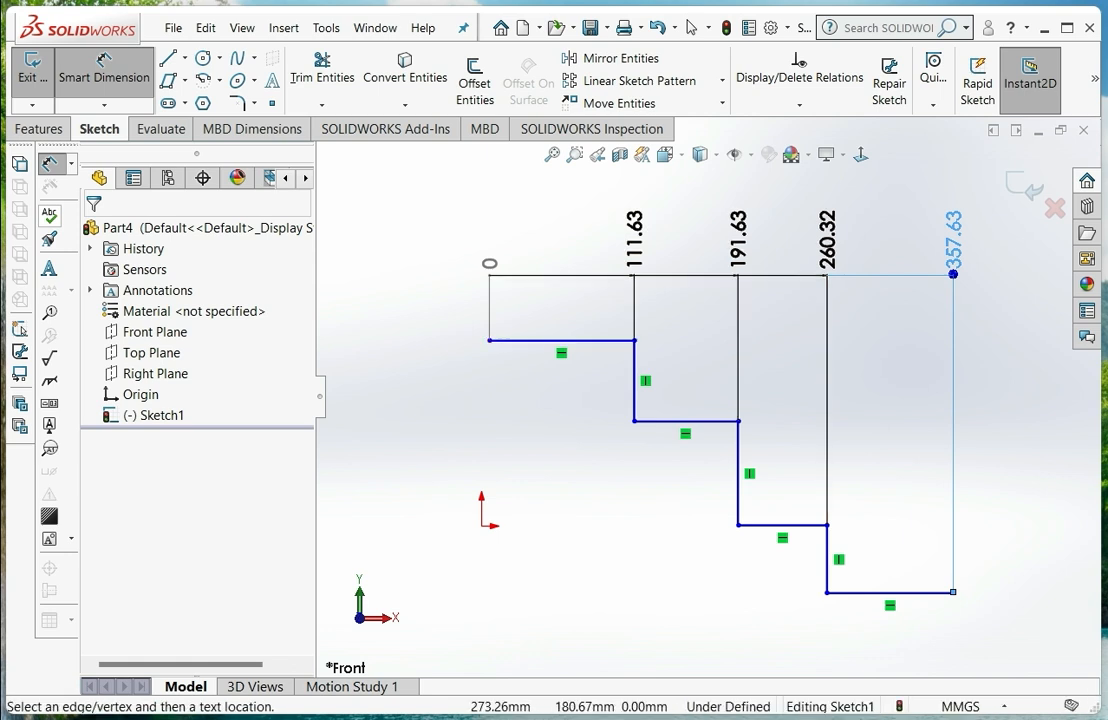
mouse_move(827, 223)
mouse_down()
mouse_move(827, 656)
mouse_move(827, 282)
mouse_up()
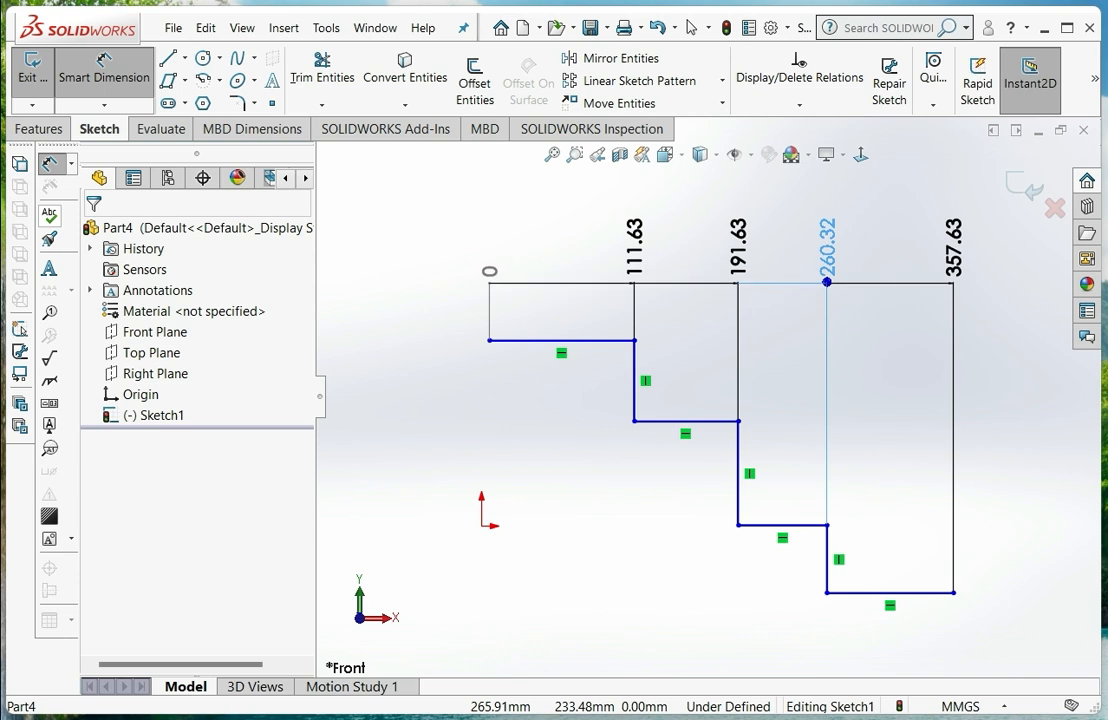
Set the horizontal ordinate dimension of the second step corner to 195 mm
key(Escape)
click(738, 248)
double_click(738, 248)
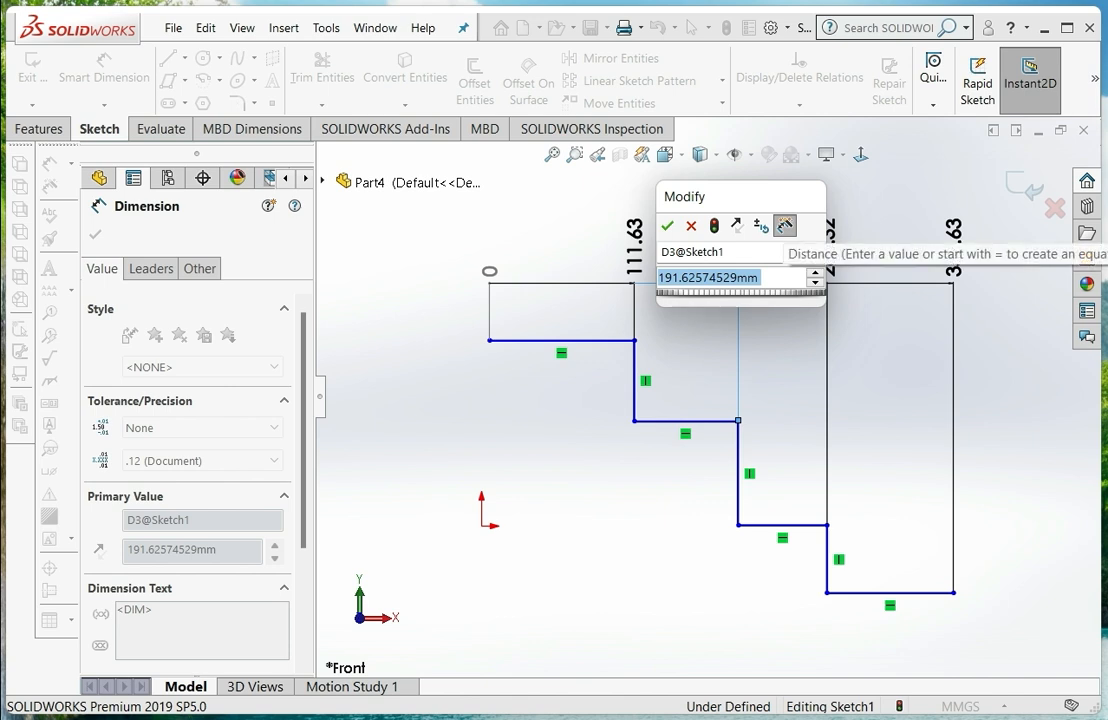
text(195)
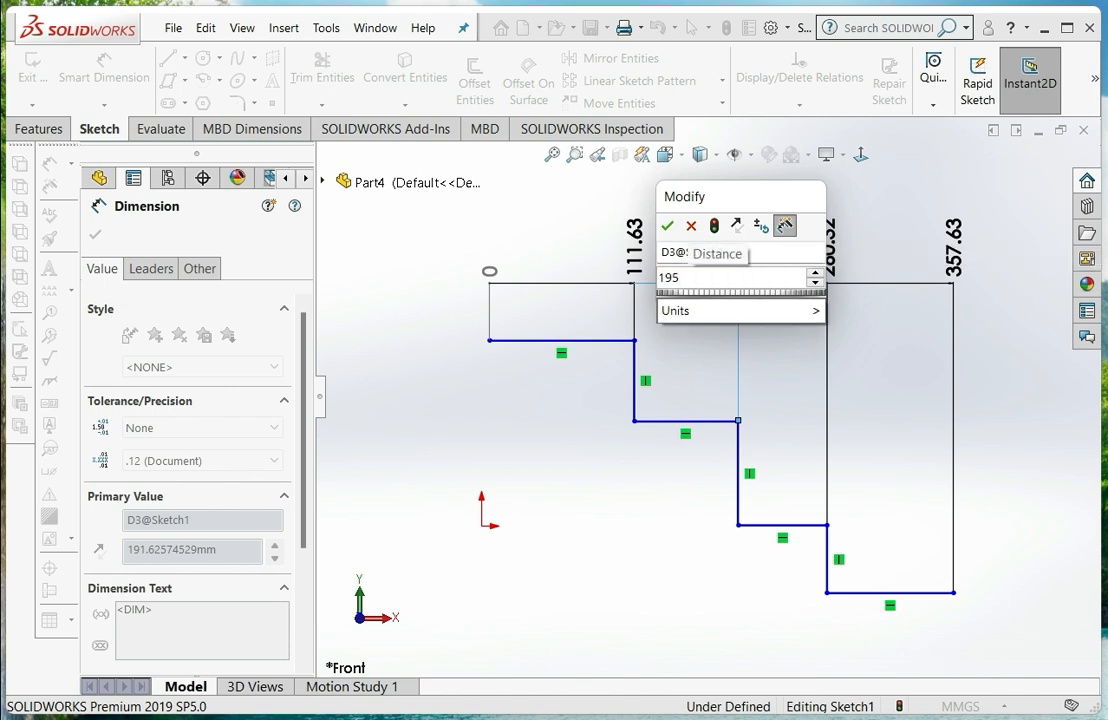
key(Return)
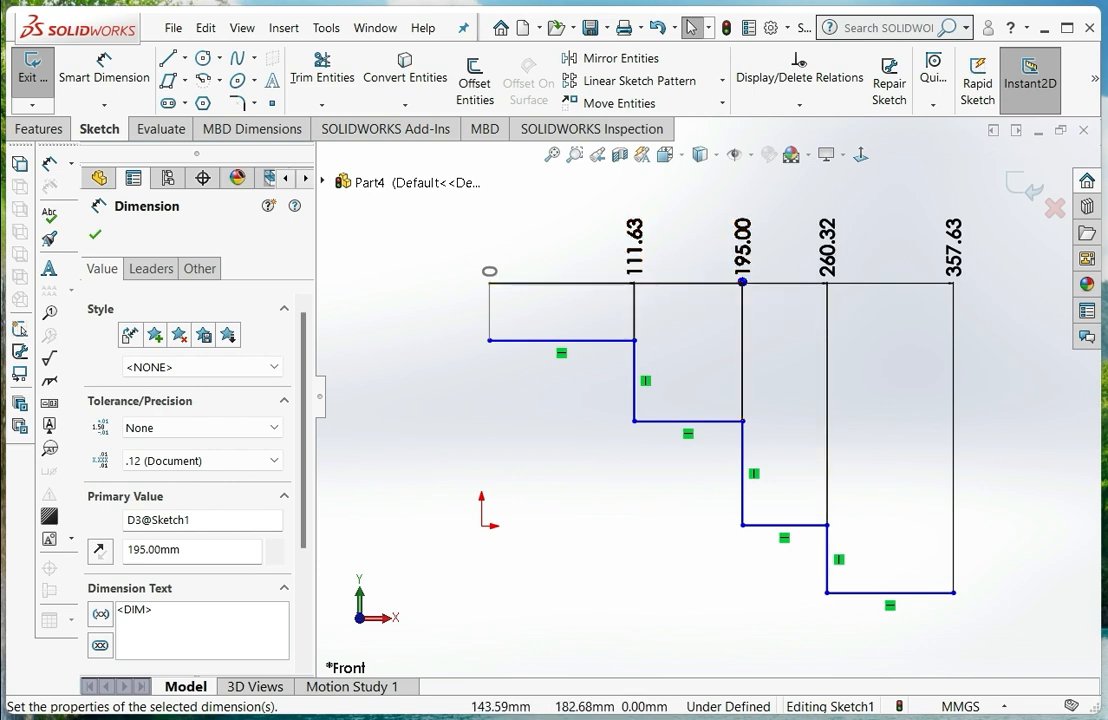
Delete the whole set of horizontal ordinate dimensions from the stepped profile
key(Escape)
click(477, 297)
key(Delete)
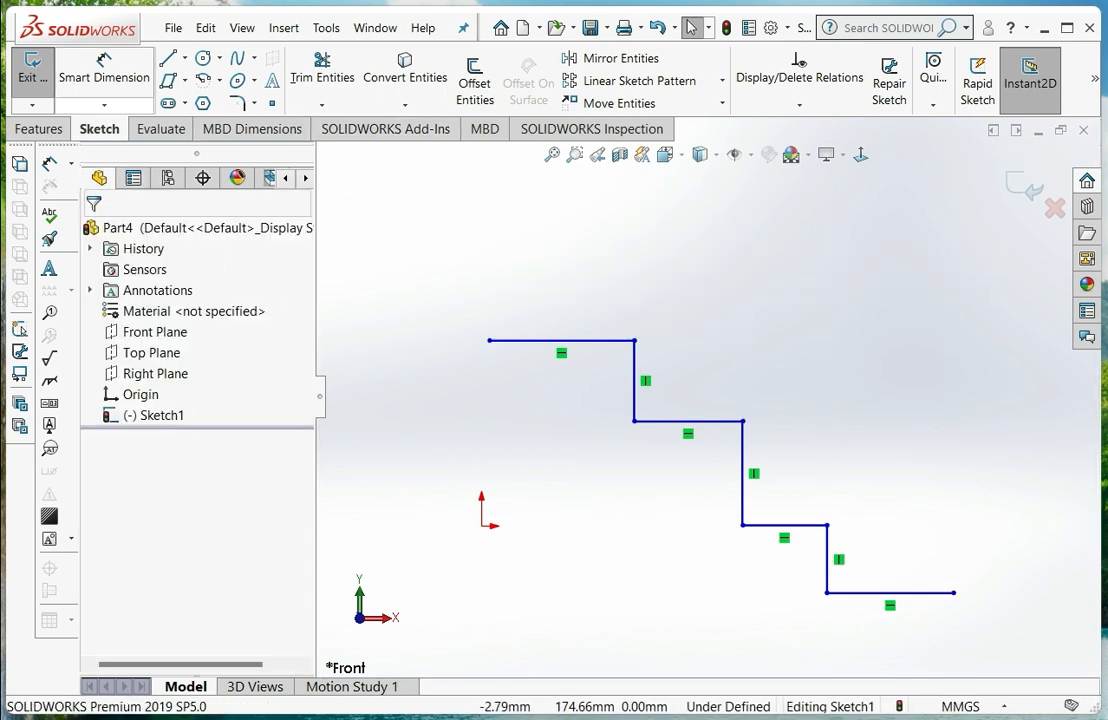
Add vertical ordinate dimensions from a zero at the top line's free end to the three lower step corners, then shift the column closer
click(104, 104)
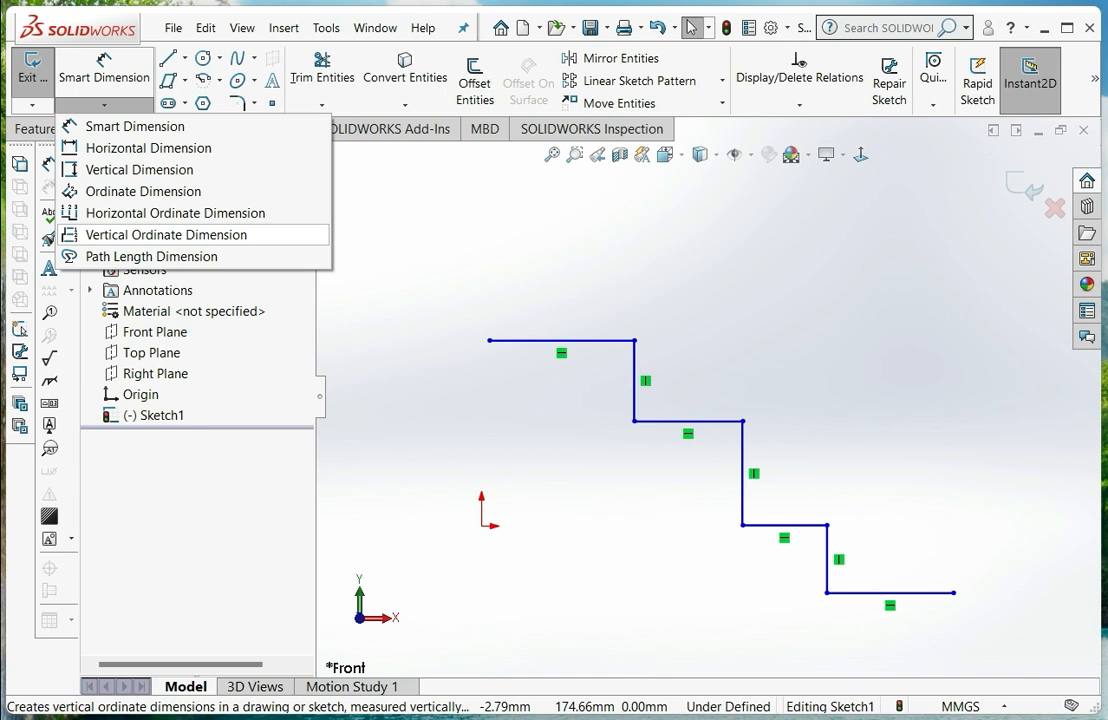
click(166, 234)
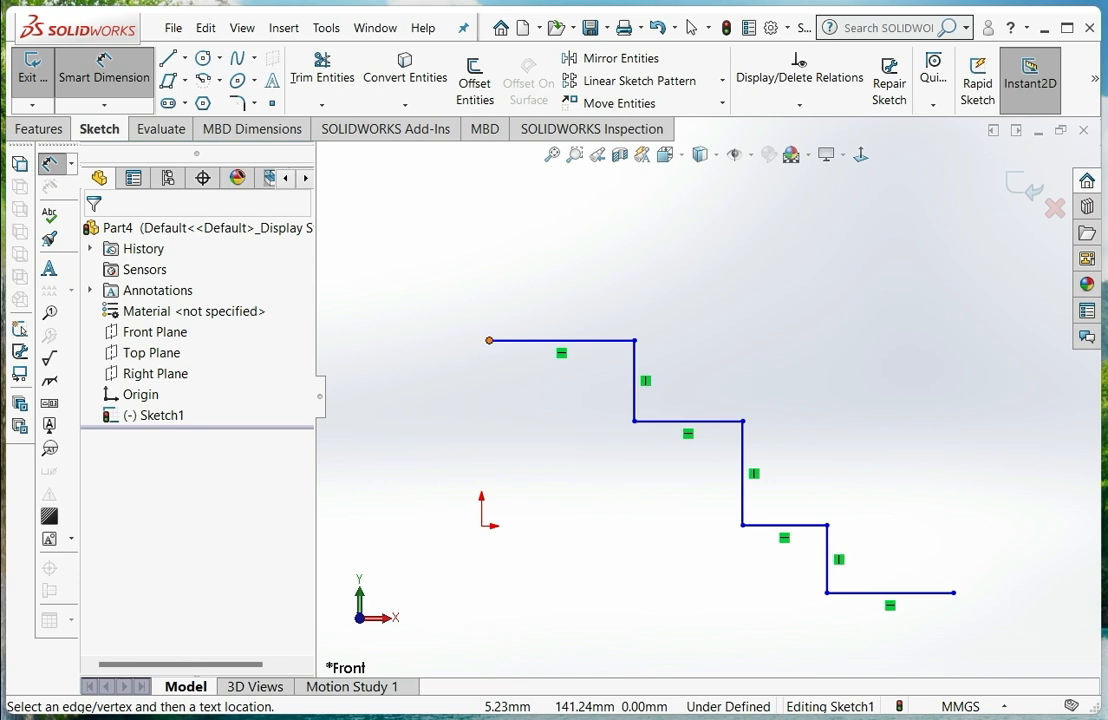
click(489, 341)
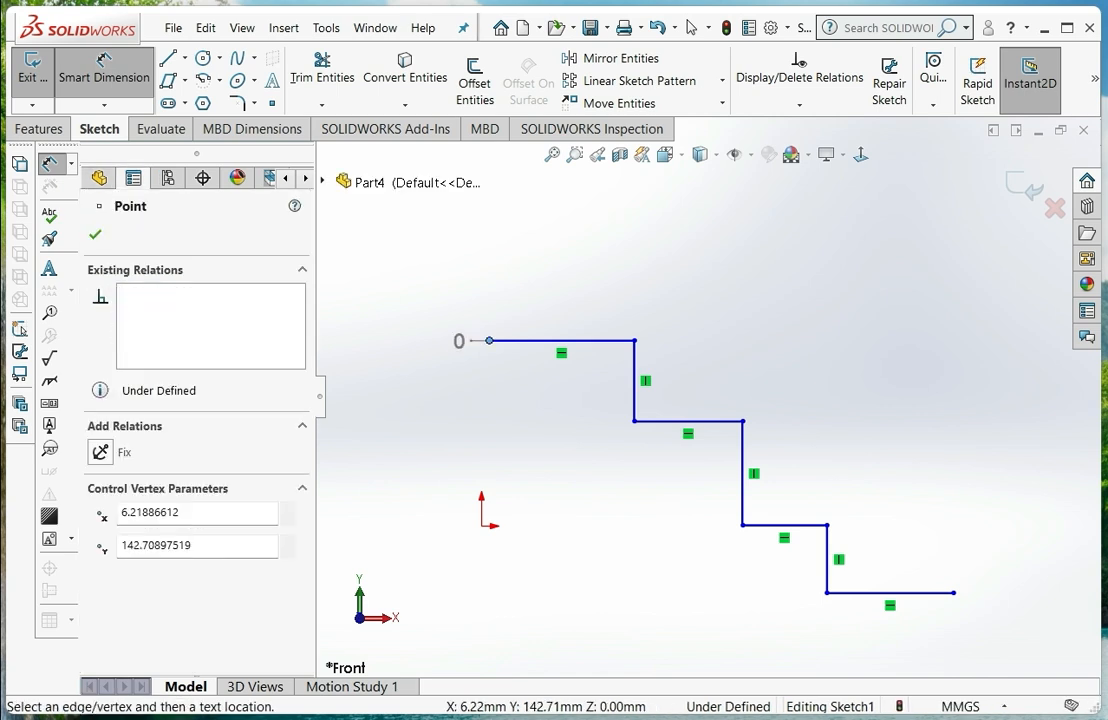
click(421, 341)
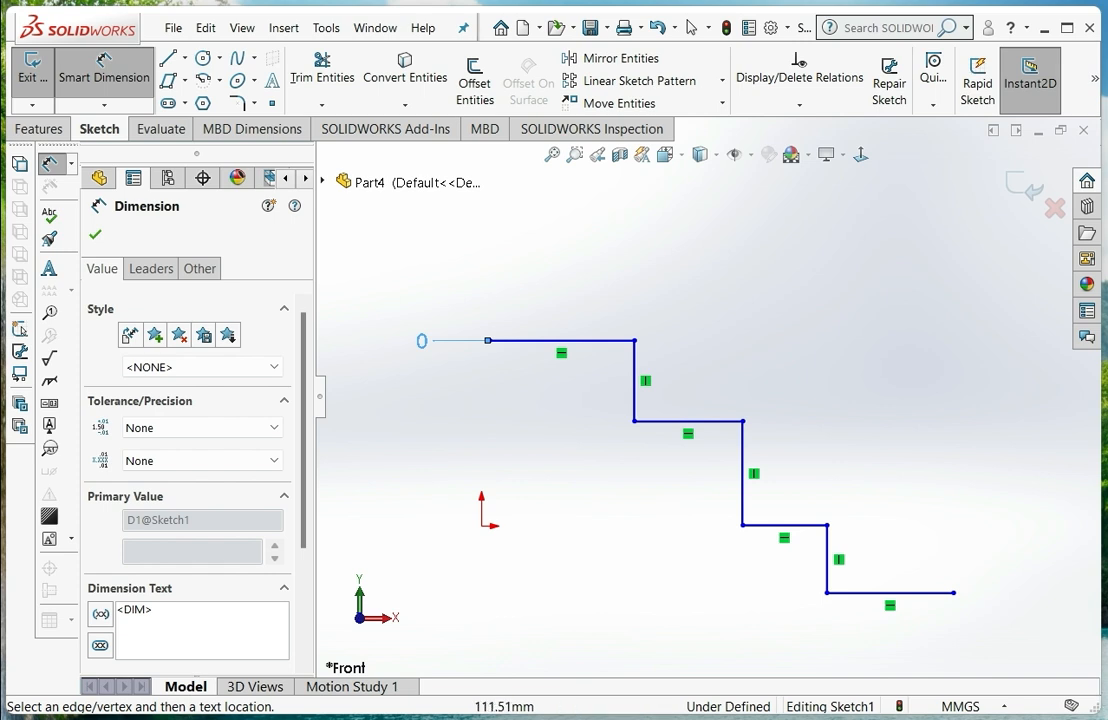
click(634, 421)
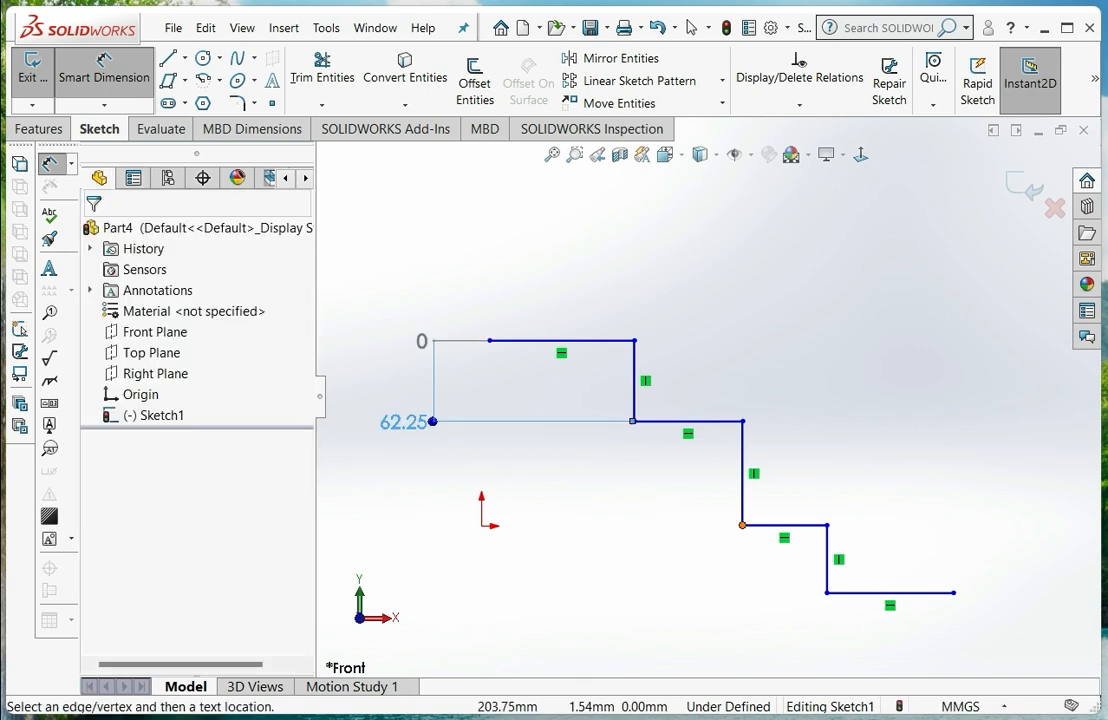
click(741, 525)
click(826, 593)
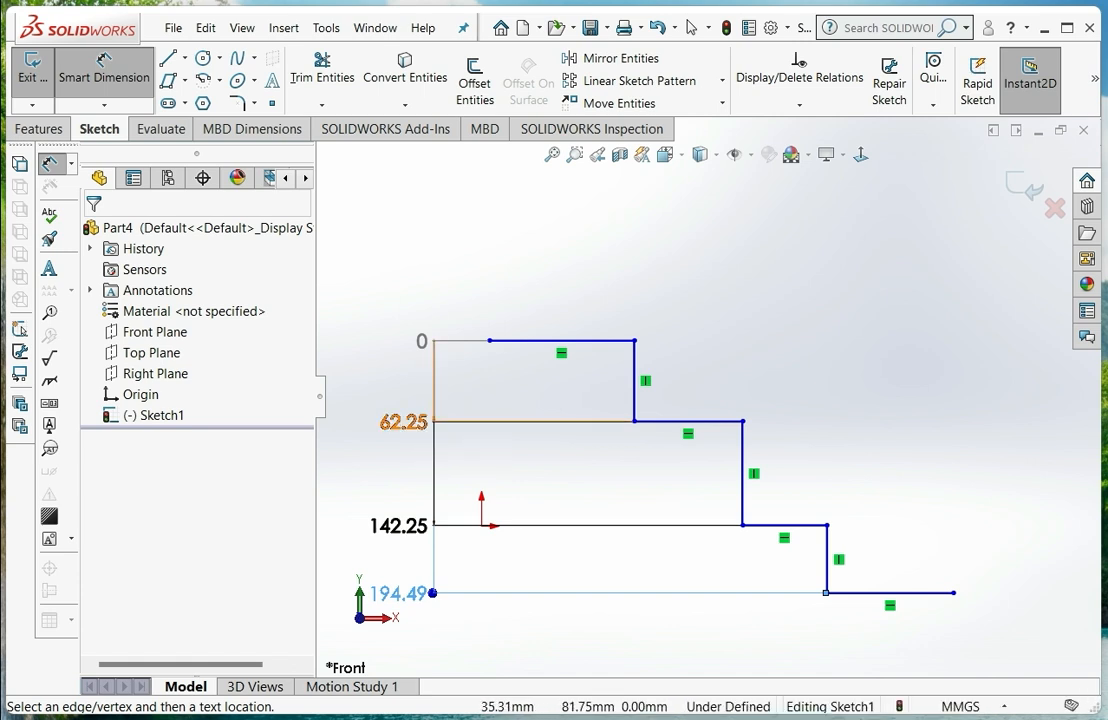
mouse_move(419, 415)
mouse_down()
mouse_move(936, 415)
mouse_move(436, 418)
mouse_up()
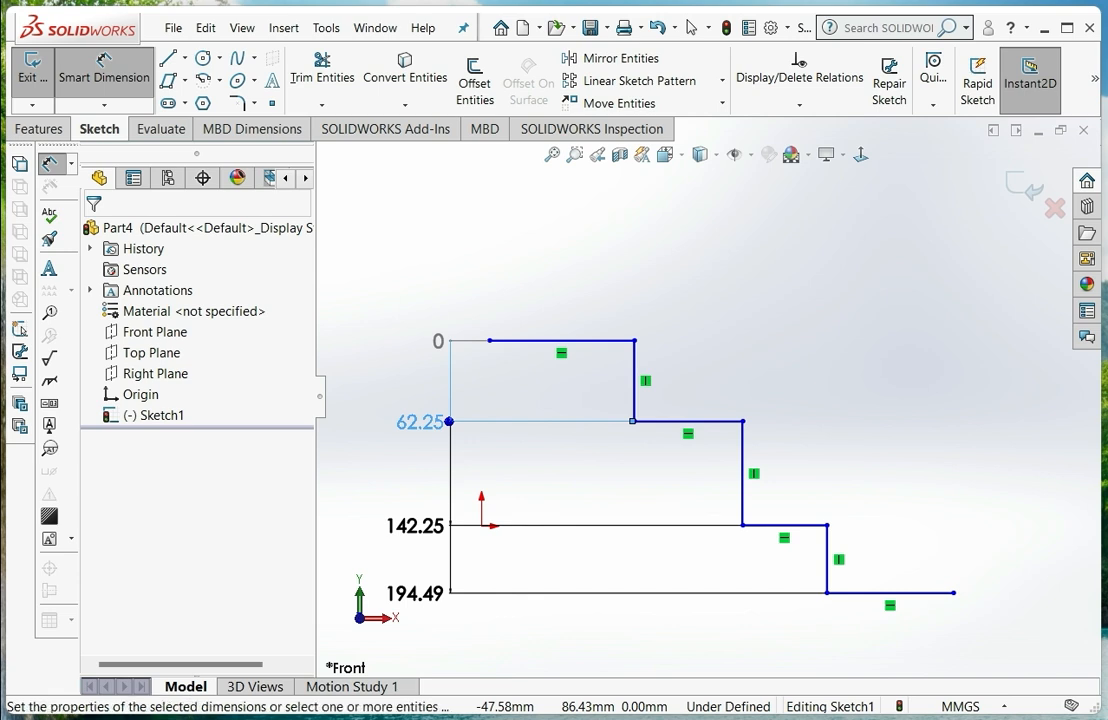
Set the vertical ordinate dimension of the second lower step corner to 150 mm
click(403, 525)
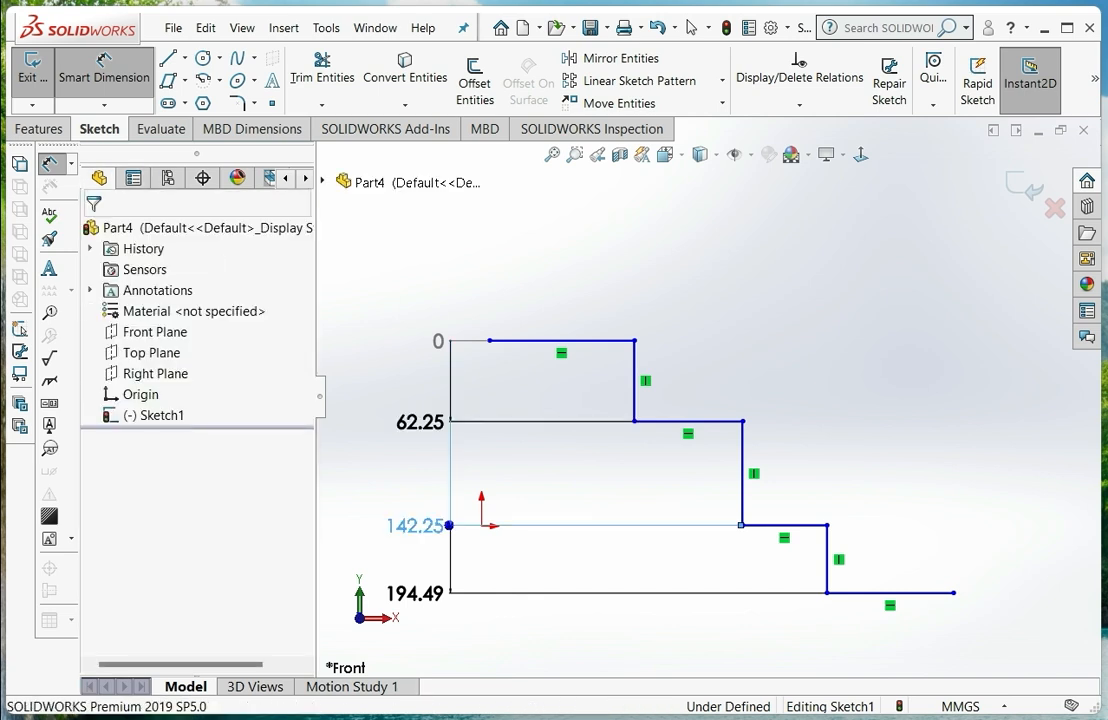
double_click(414, 525)
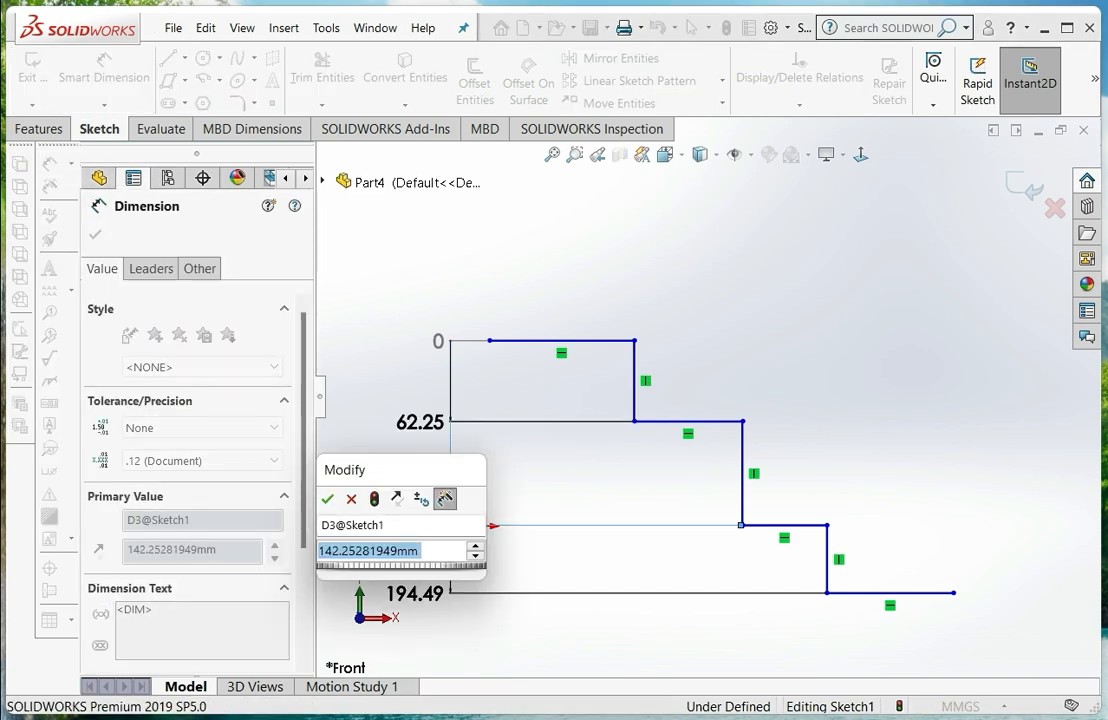
key(BackSpace)
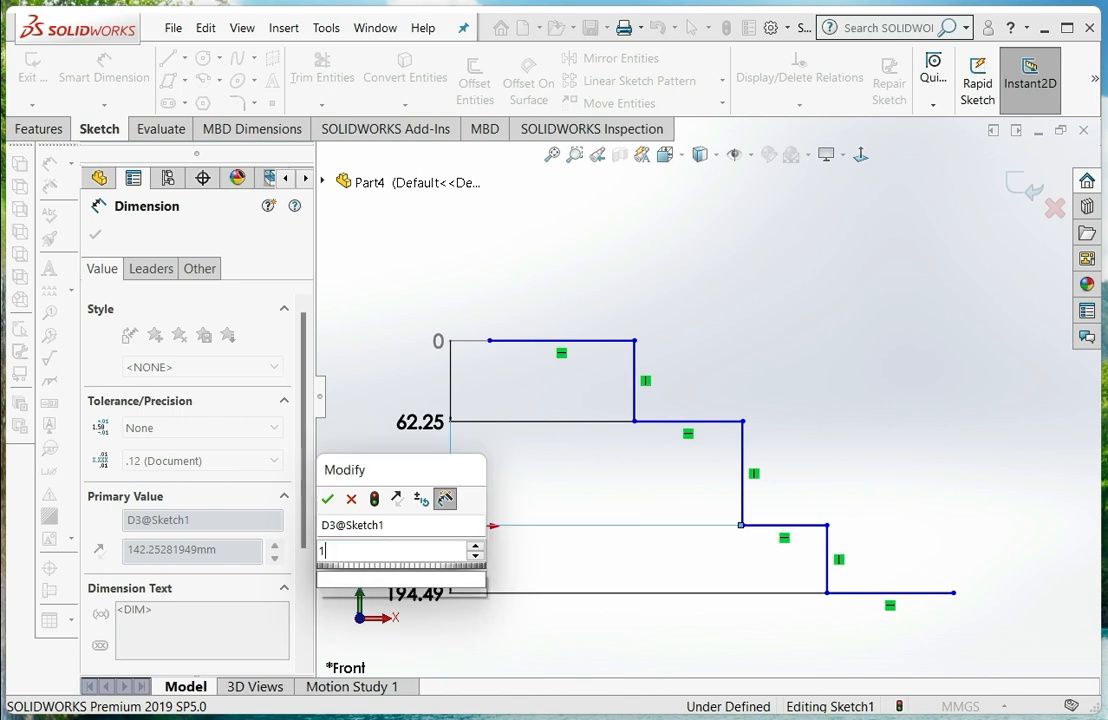
text(150)
key(Return)
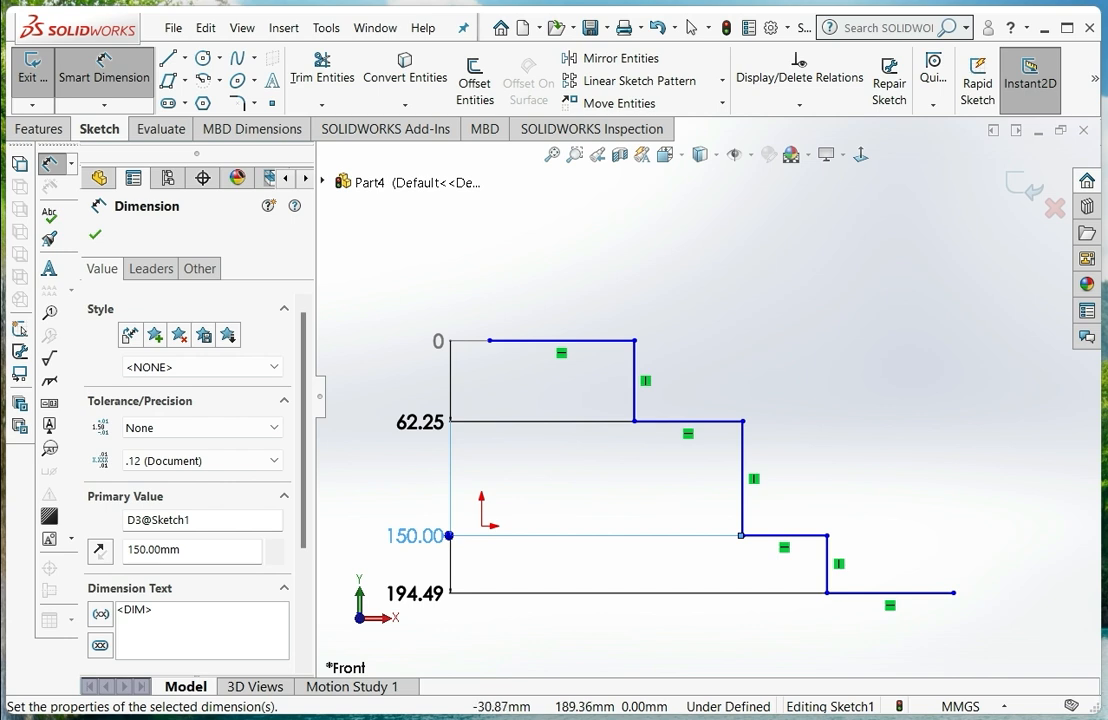
key(Escape)
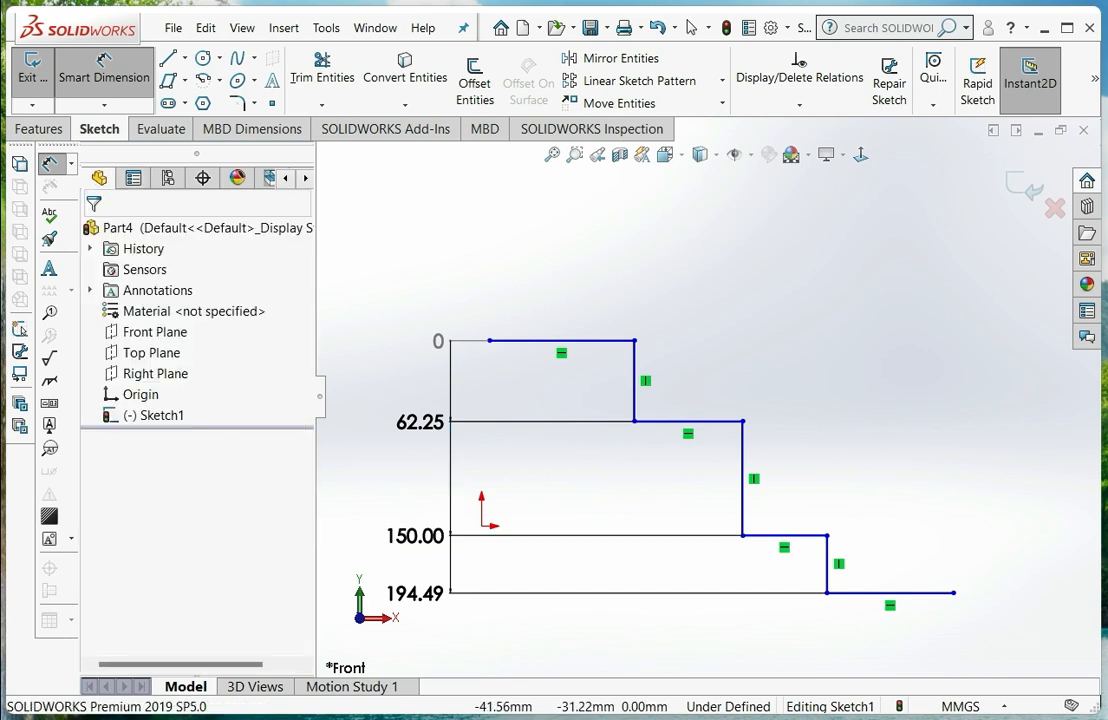
Delete the whole set of vertical ordinate dimensions from the stepped profile
key(Escape)
drag(478, 280, 400, 600)
key(Delete)
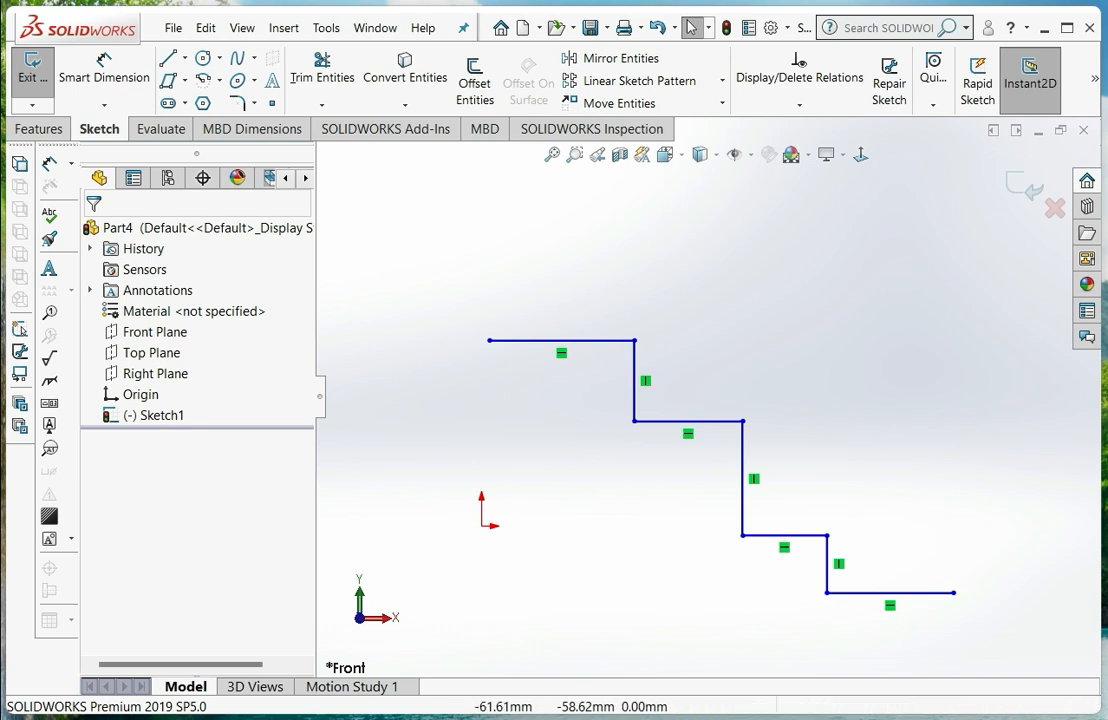
click(104, 105)
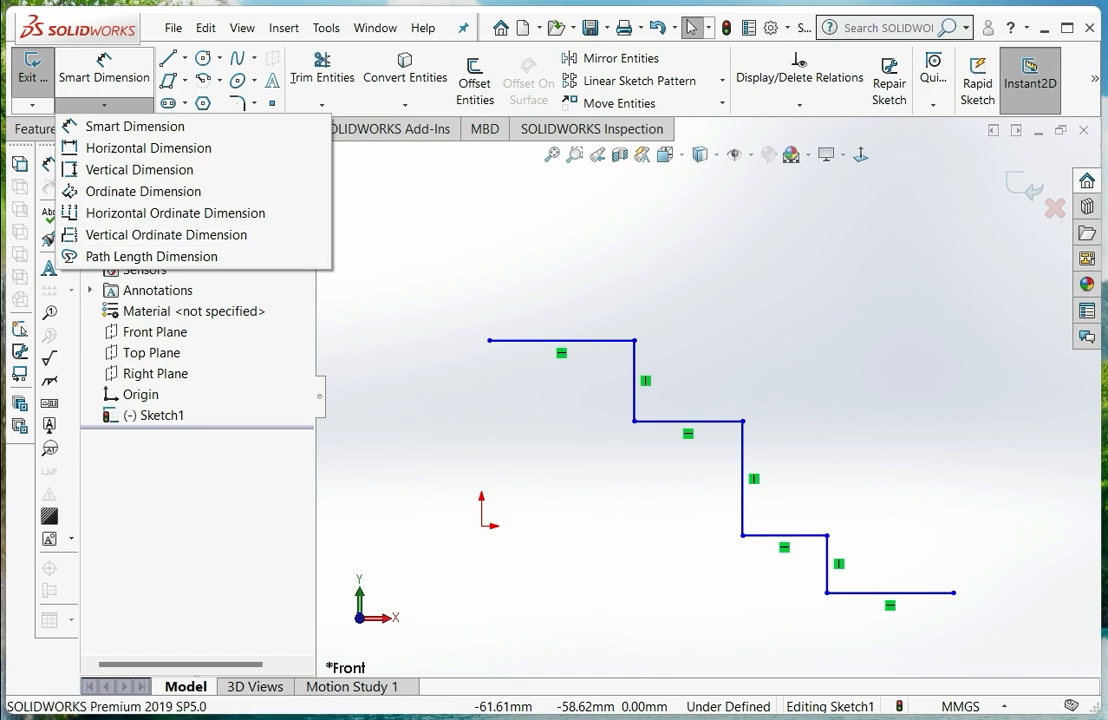
click(104, 105)
click(104, 105)
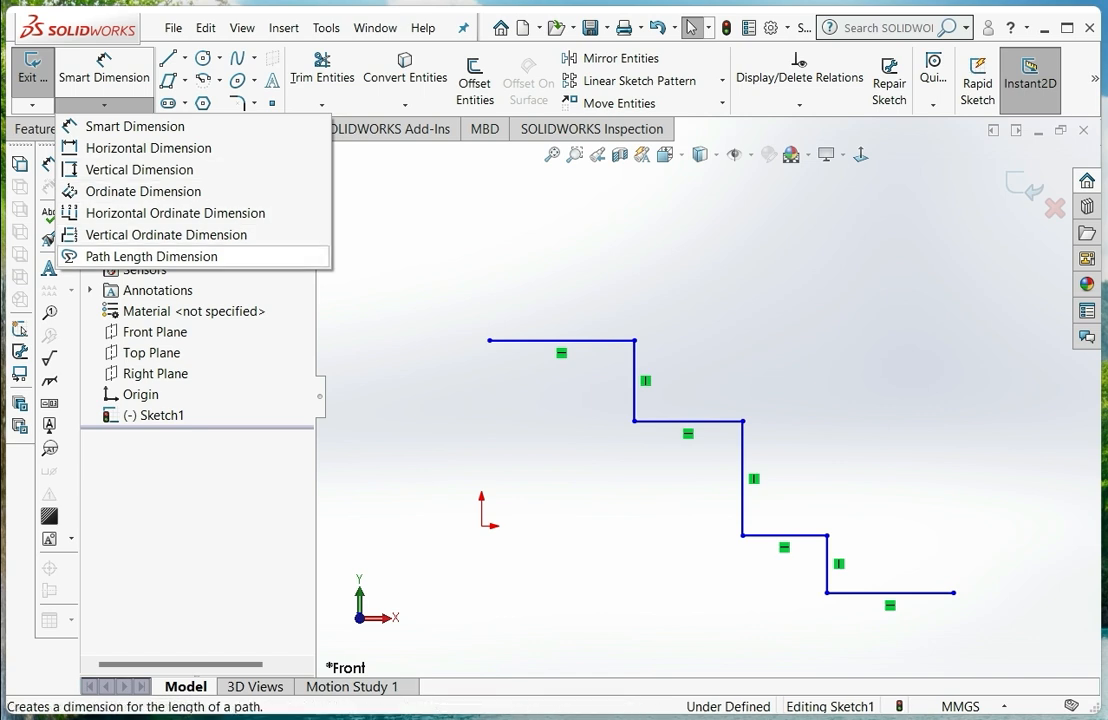
click(150, 256)
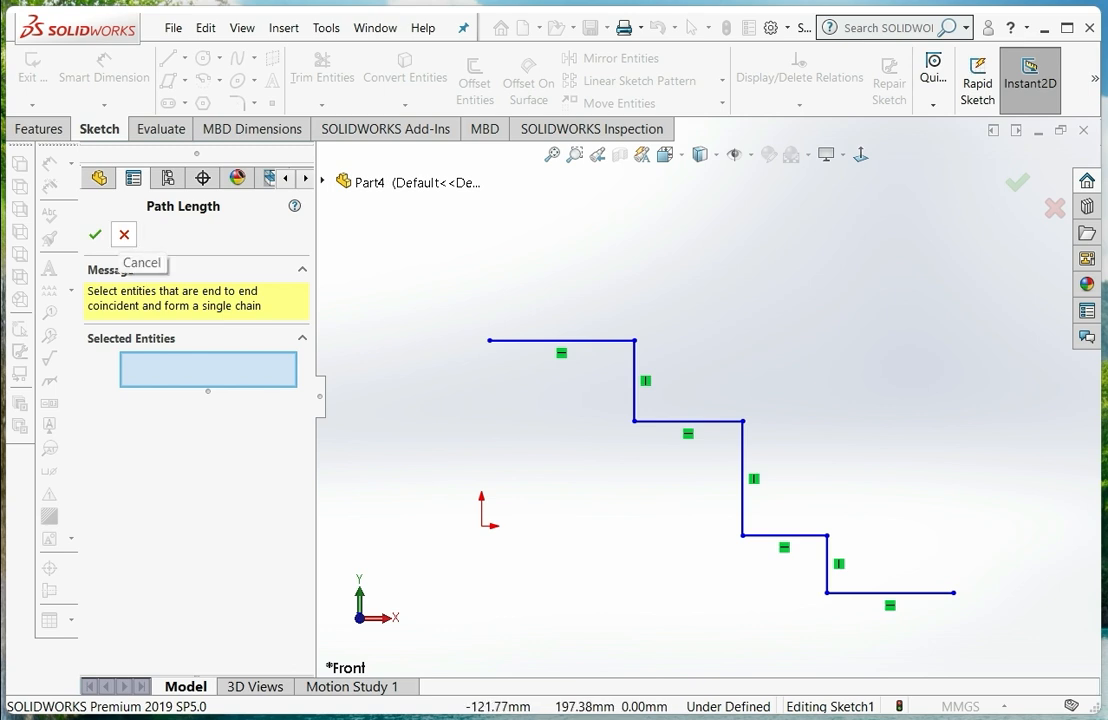
click(124, 234)
Replace the stepped profile with a corner rectangle about 132 mm wide, drawn above and to the right of the origin
mouse_move(993, 285)
mouse_down()
mouse_move(759, 514)
mouse_move(509, 598)
mouse_move(455, 602)
mouse_up()
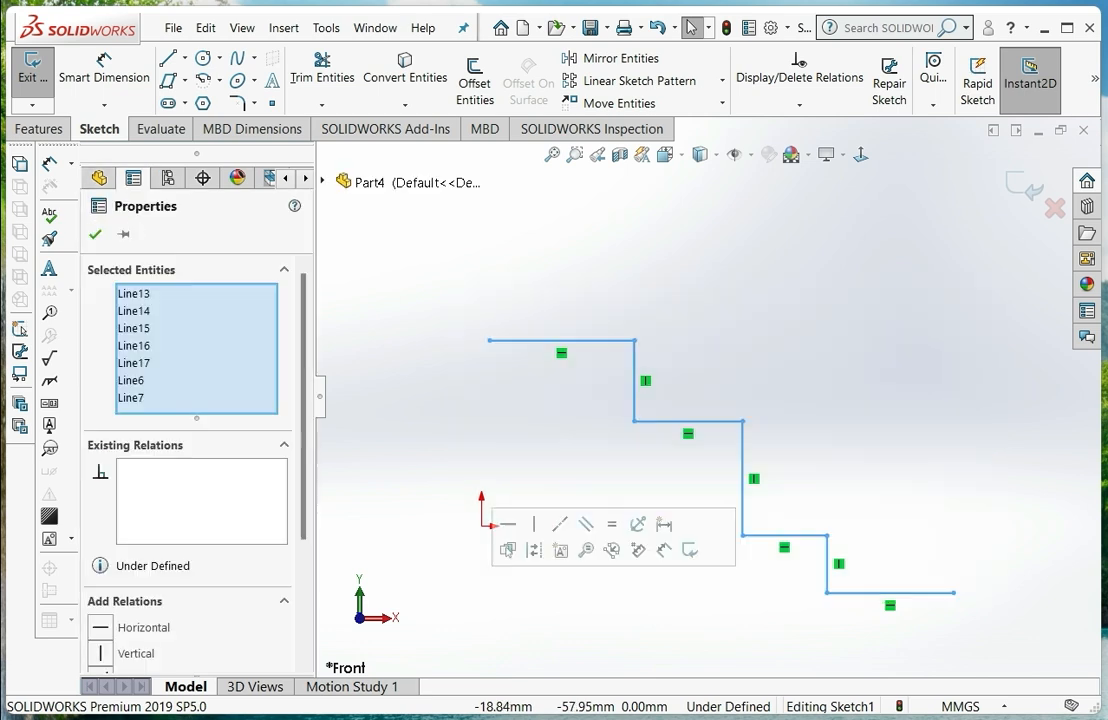
key(Delete)
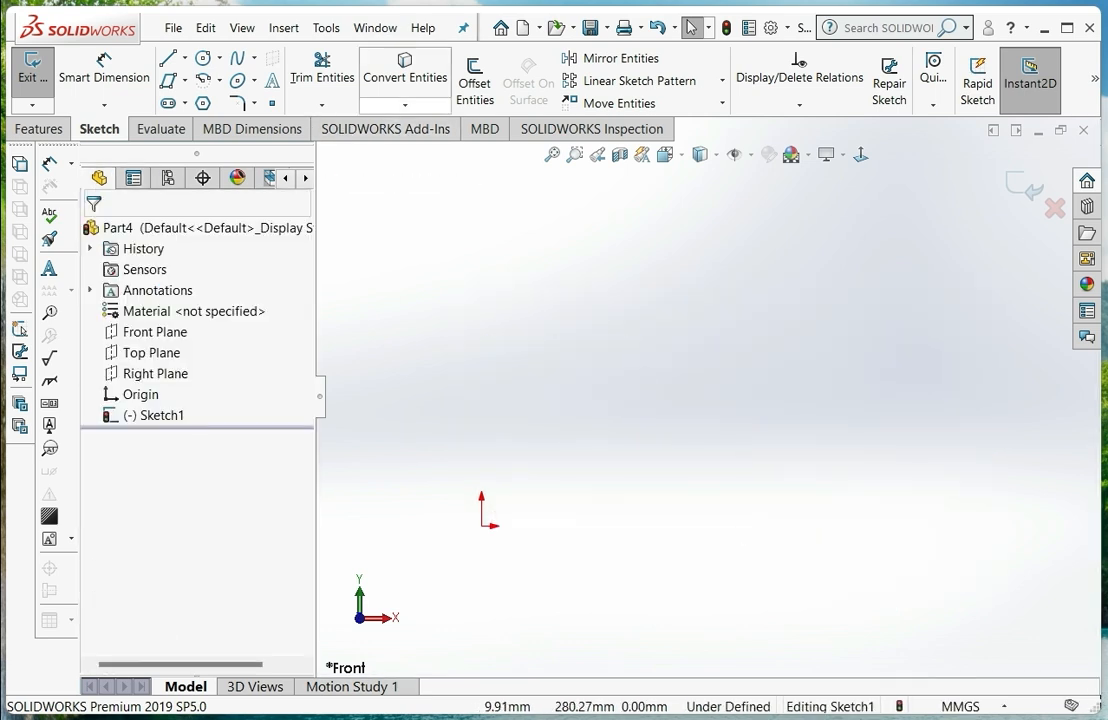
click(184, 80)
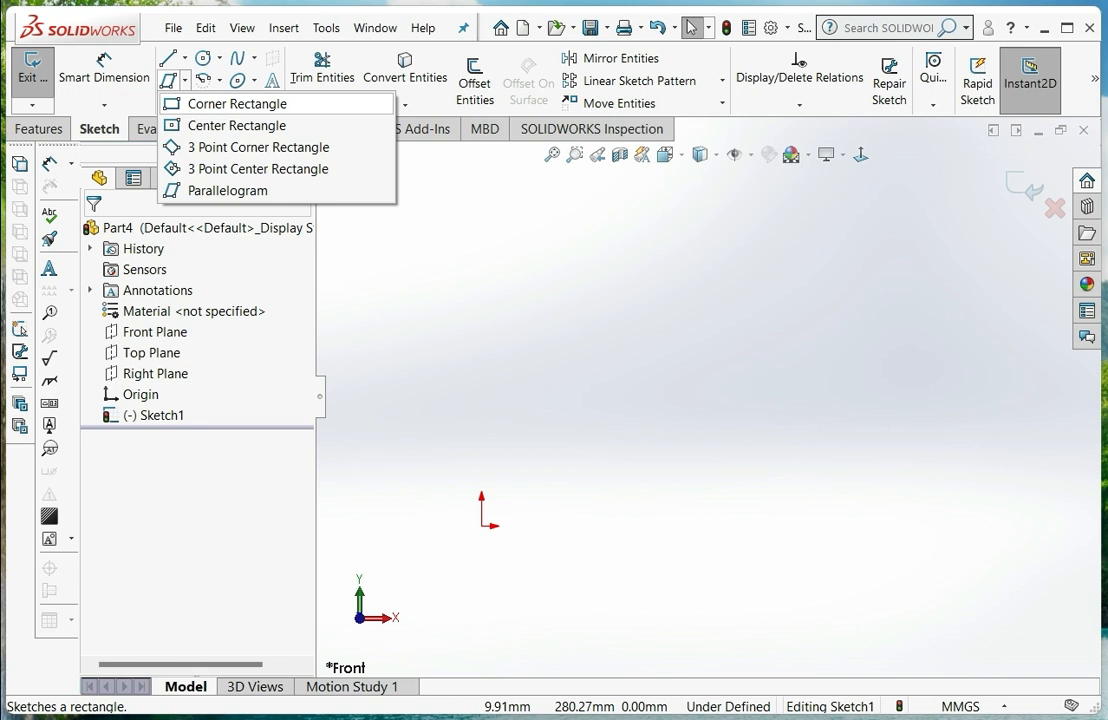
click(237, 103)
mouse_move(558, 444)
mouse_down()
mouse_move(598, 400)
mouse_move(732, 304)
mouse_move(731, 290)
mouse_up()
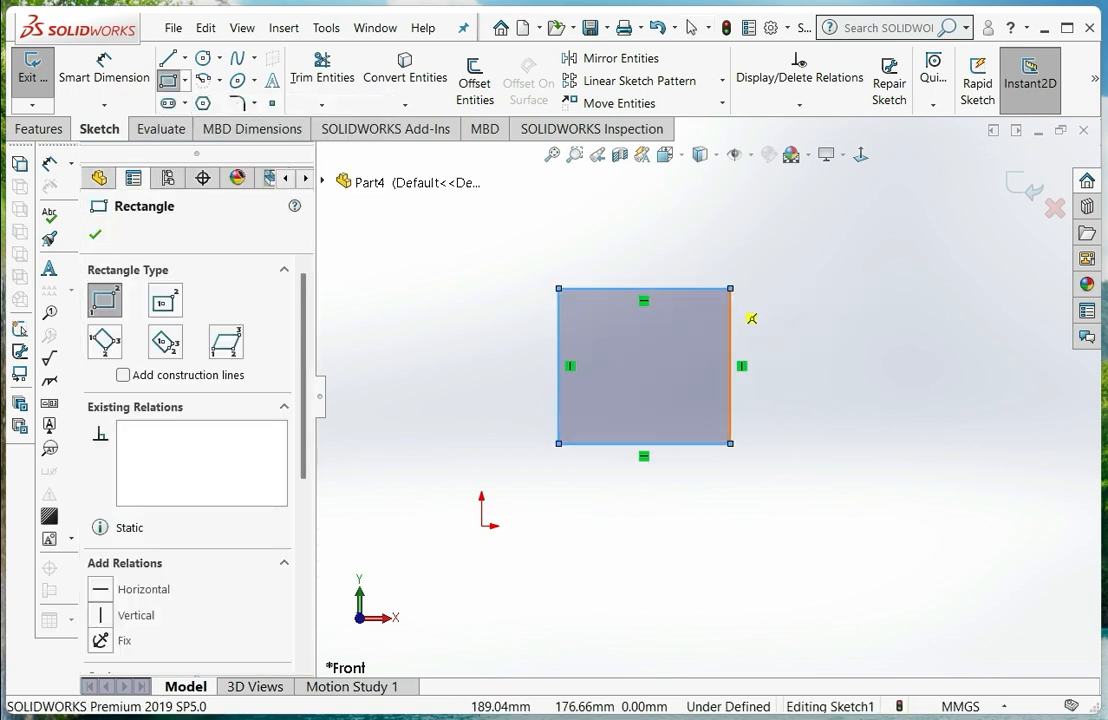
Exit the rectangle sketch and reopen Sketch1 for editing
click(1018, 188)
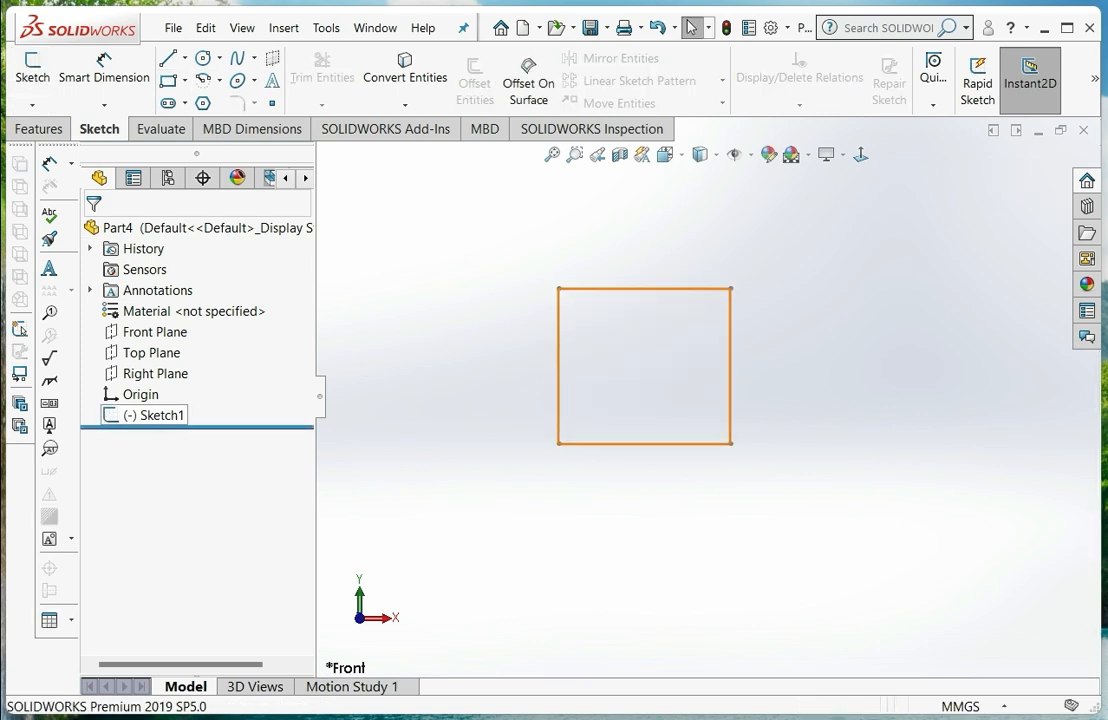
click(155, 414)
click(157, 357)
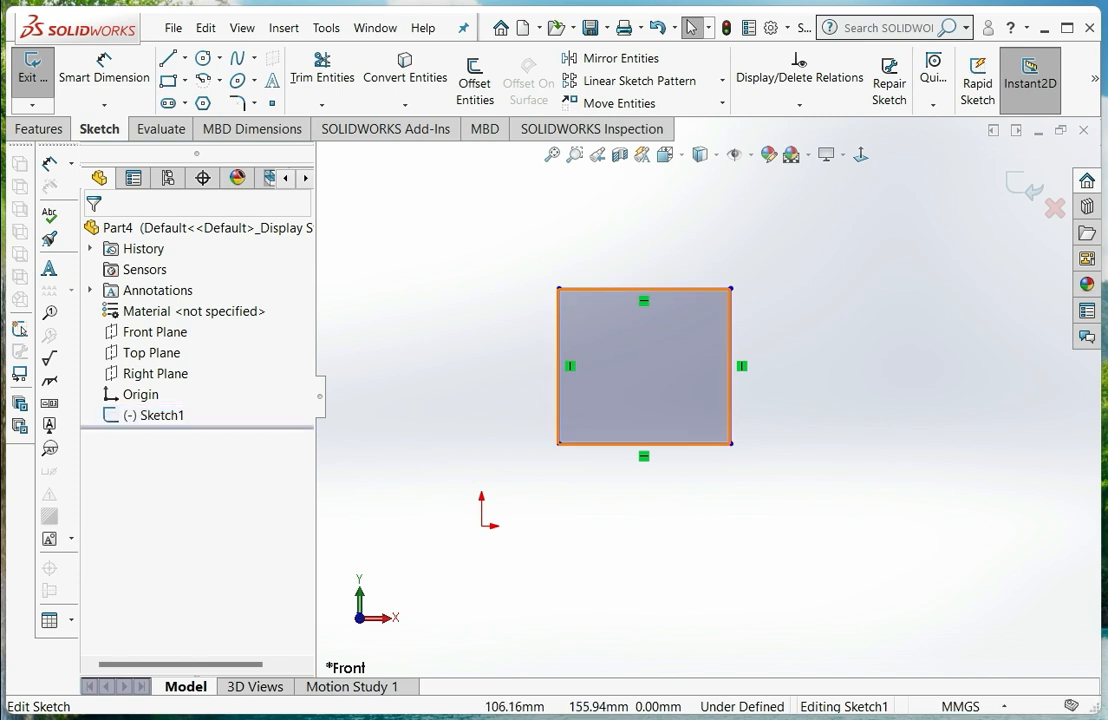
Add a path length dimension over all four sides of the rectangle and place its label outside the lower right corner
click(104, 104)
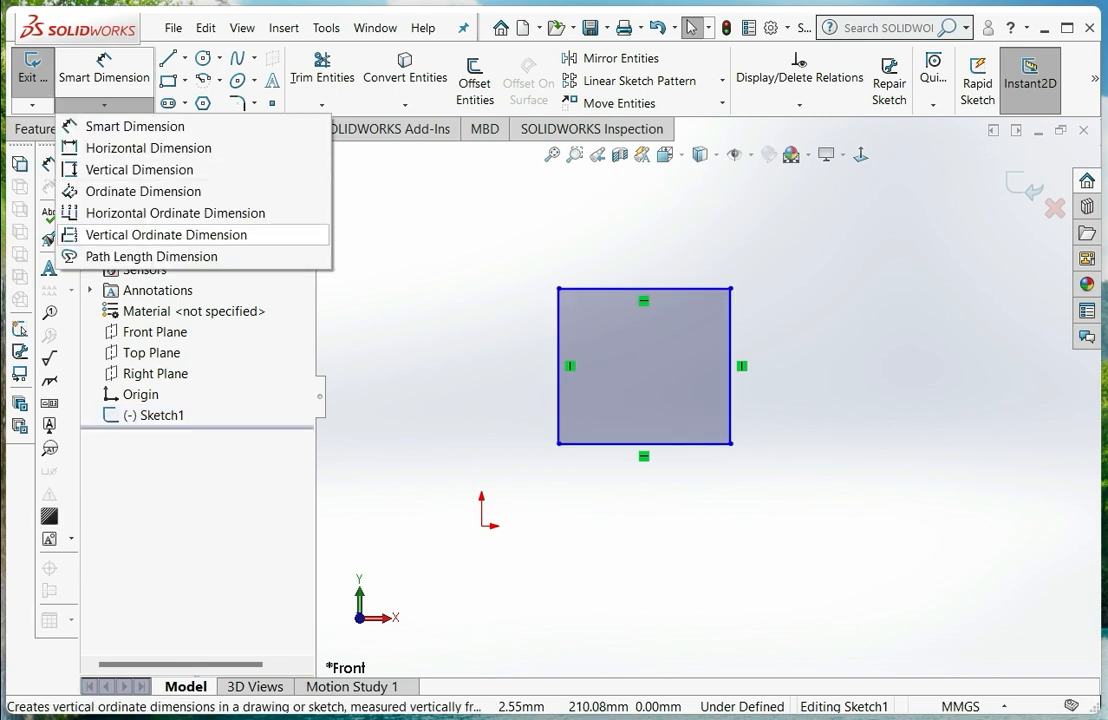
click(150, 256)
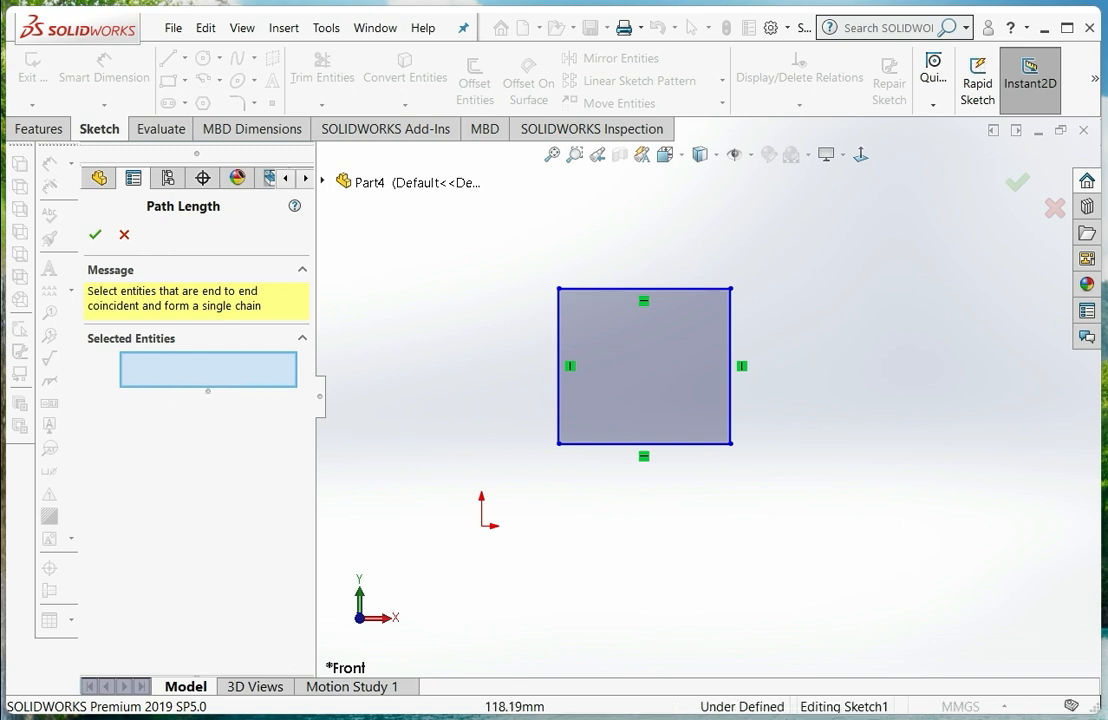
click(610, 289)
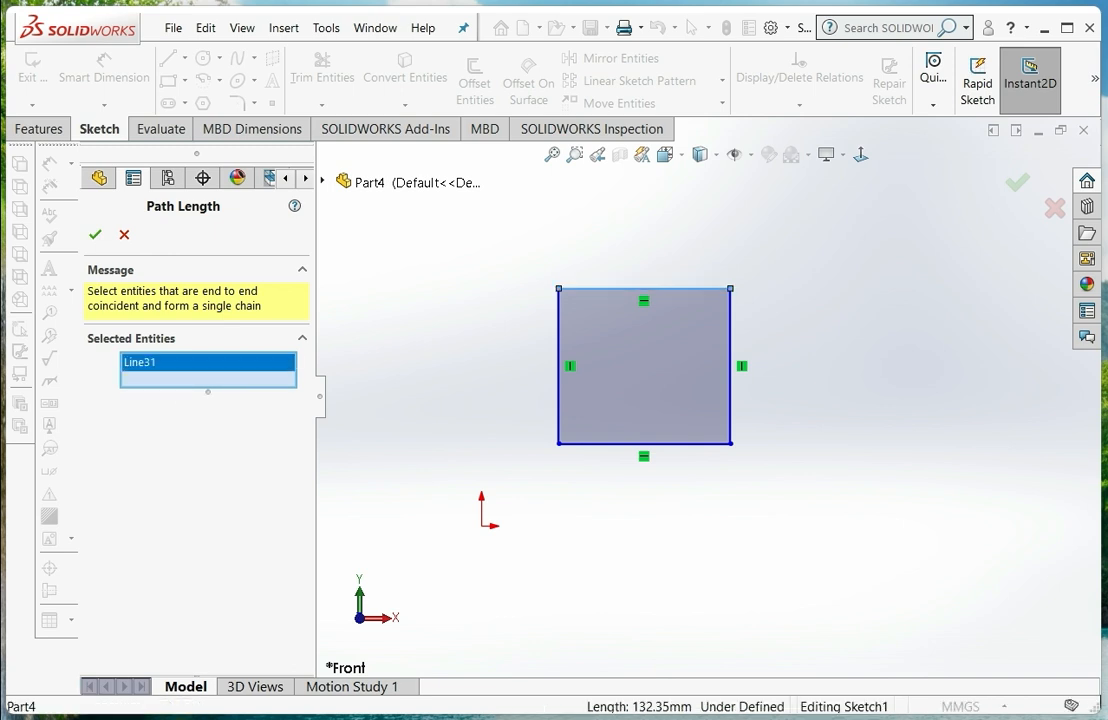
click(610, 443)
click(558, 400)
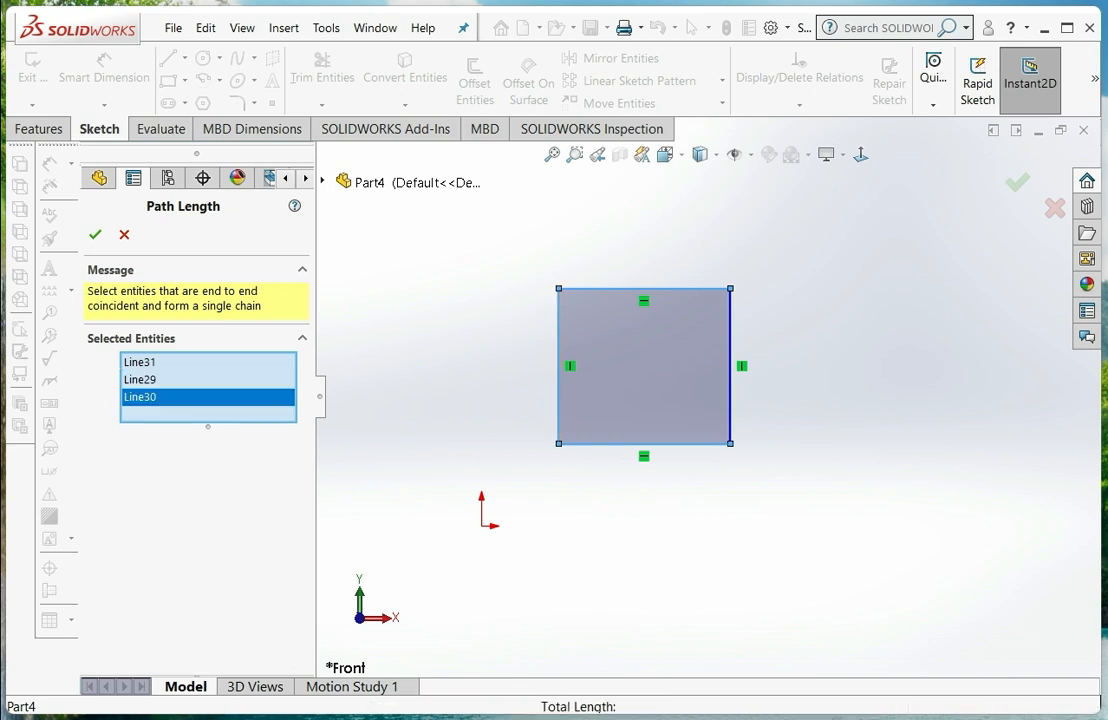
click(730, 400)
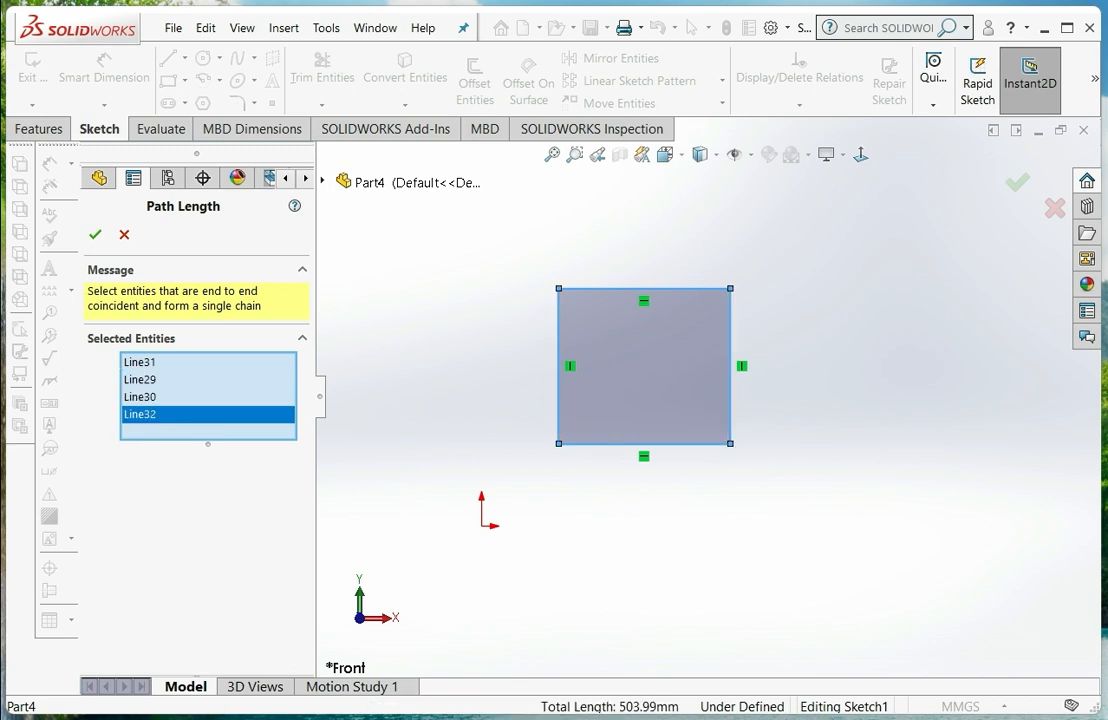
click(95, 235)
drag(560, 433, 888, 474)
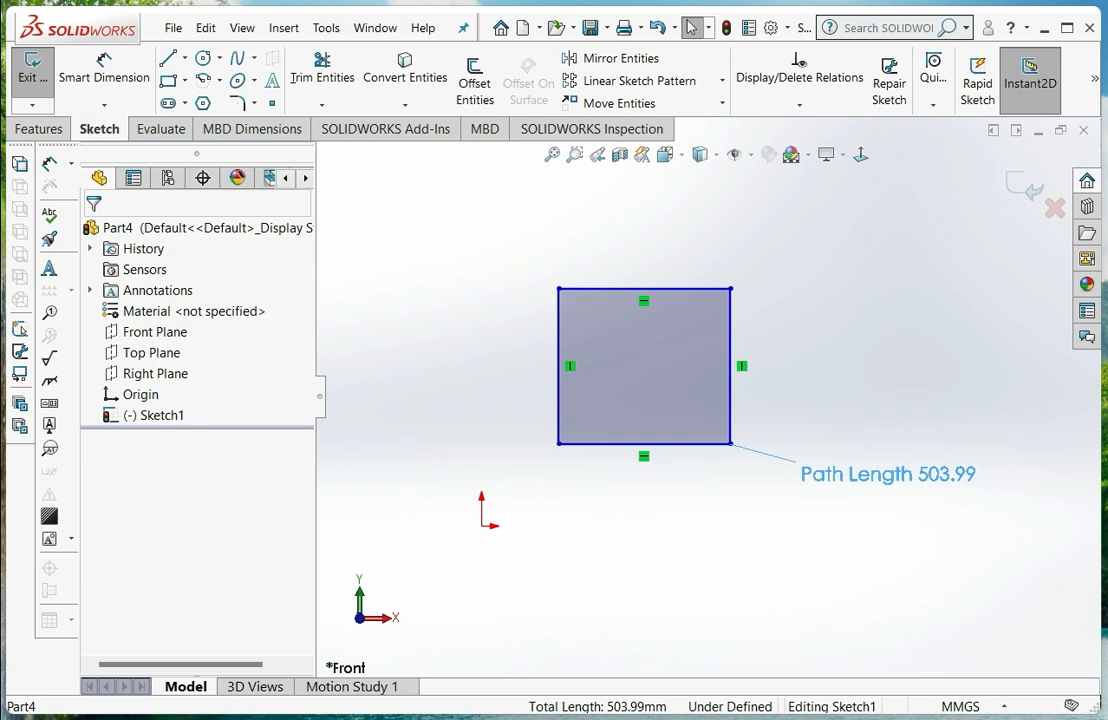
Move the path length label up so it sits beside the rectangle's right edge
click(888, 474)
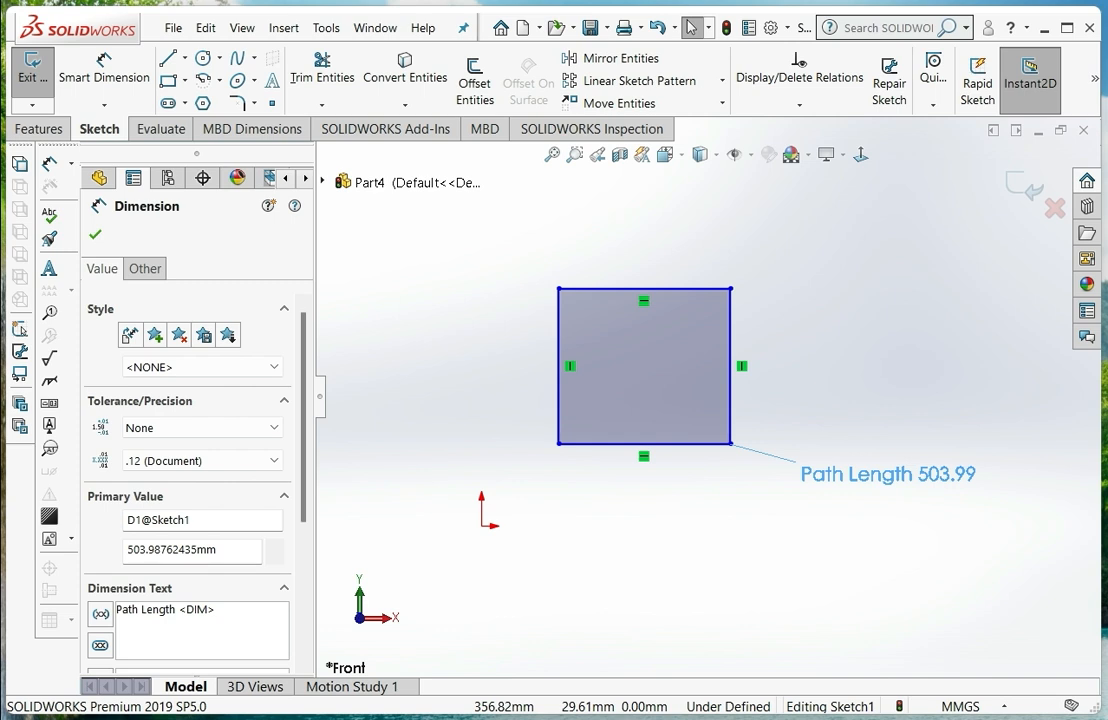
drag(920, 477, 906, 392)
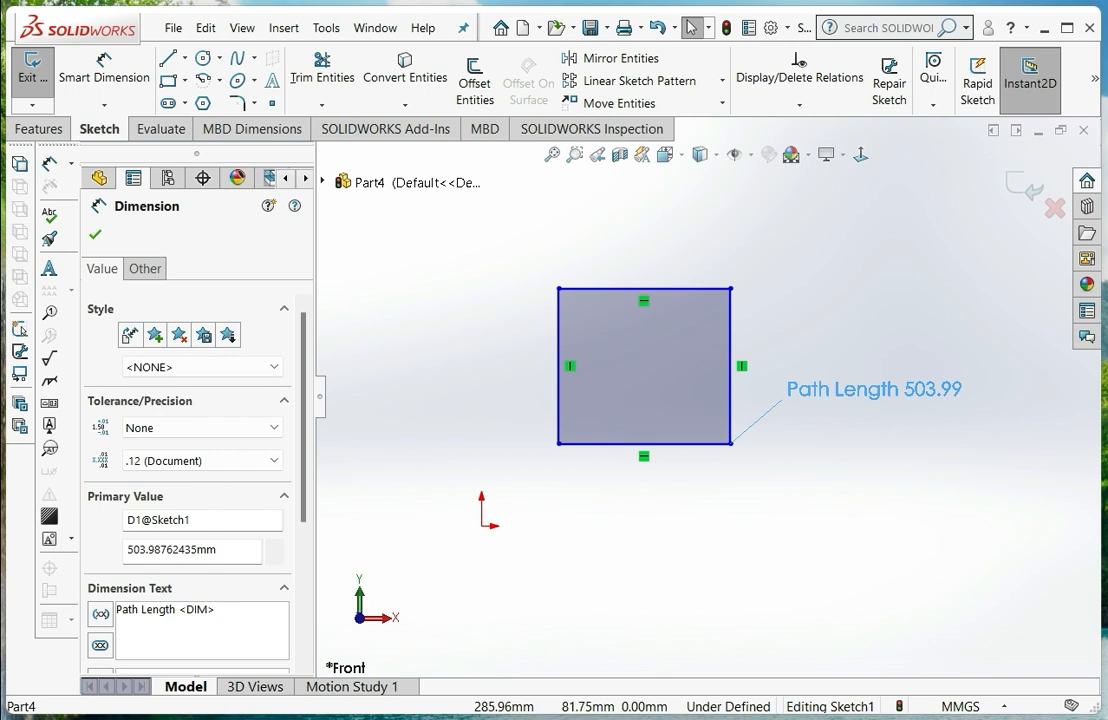
Delete the path length dimension and all four sides of the rectangle from the sketch
drag(918, 245, 537, 492)
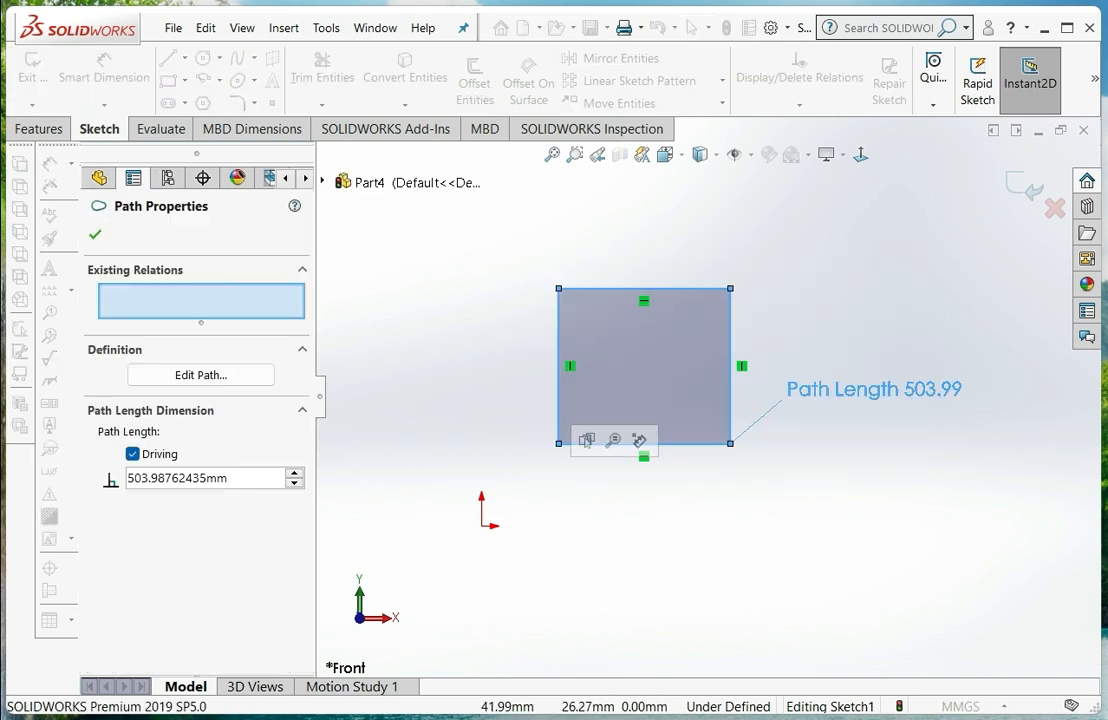
key(Escape)
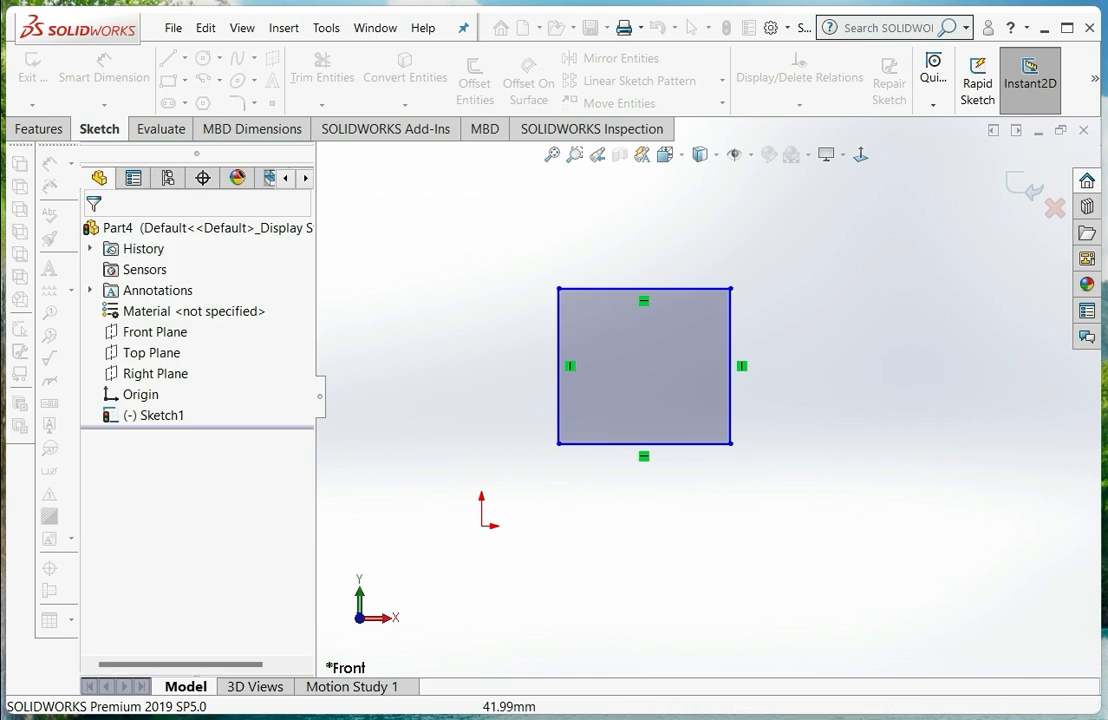
drag(820, 248, 503, 471)
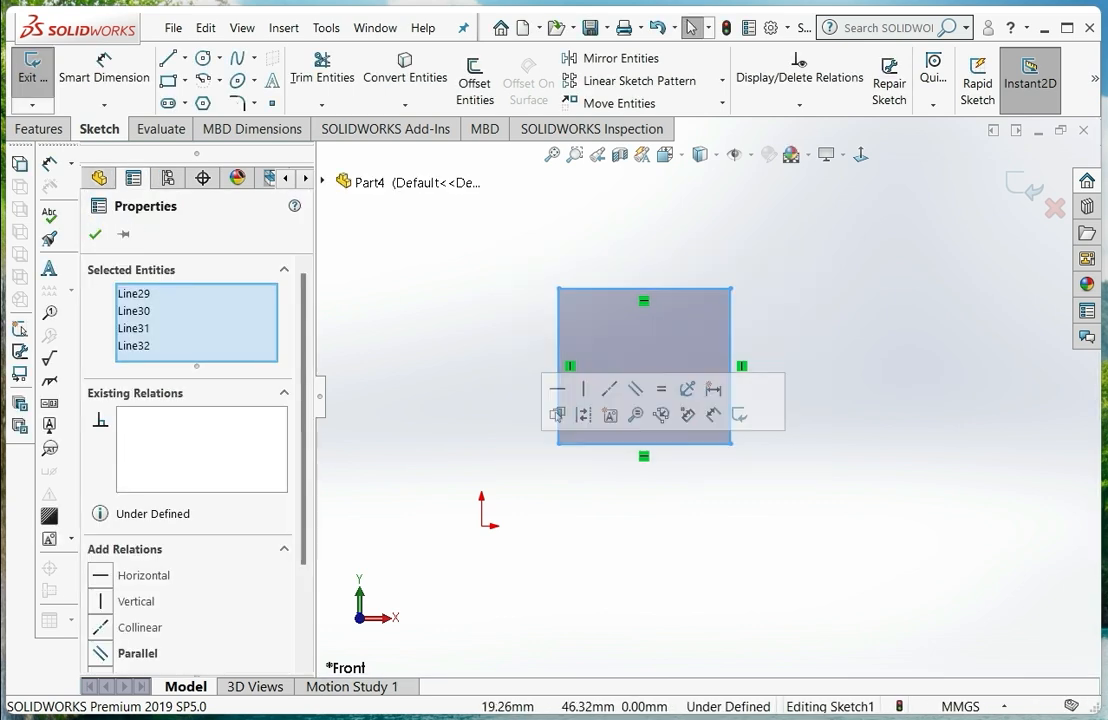
key(Delete)
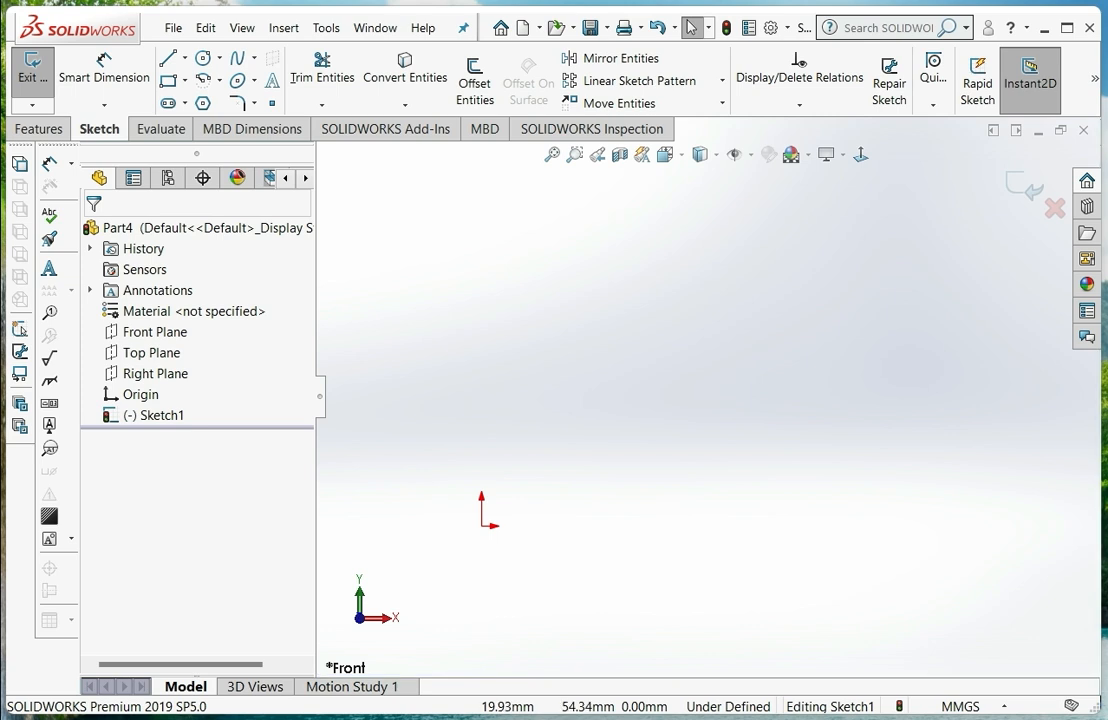
Draw a three-point arc with a radius of about 112 mm, above and to the right of the origin
click(219, 80)
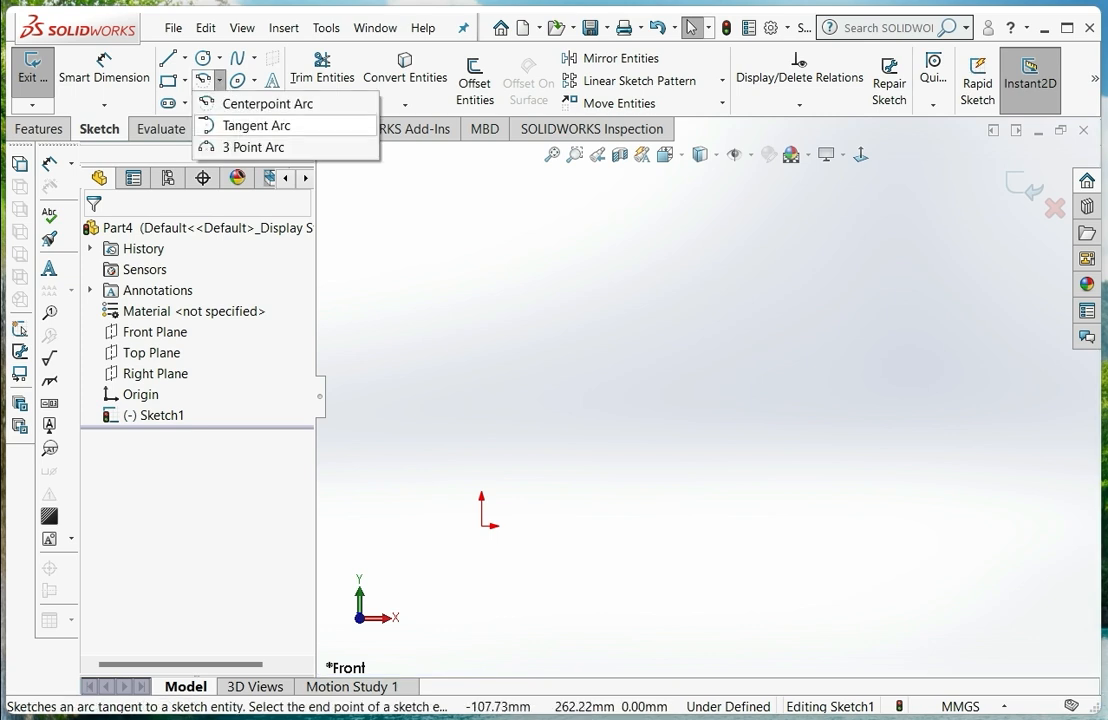
click(245, 147)
click(557, 440)
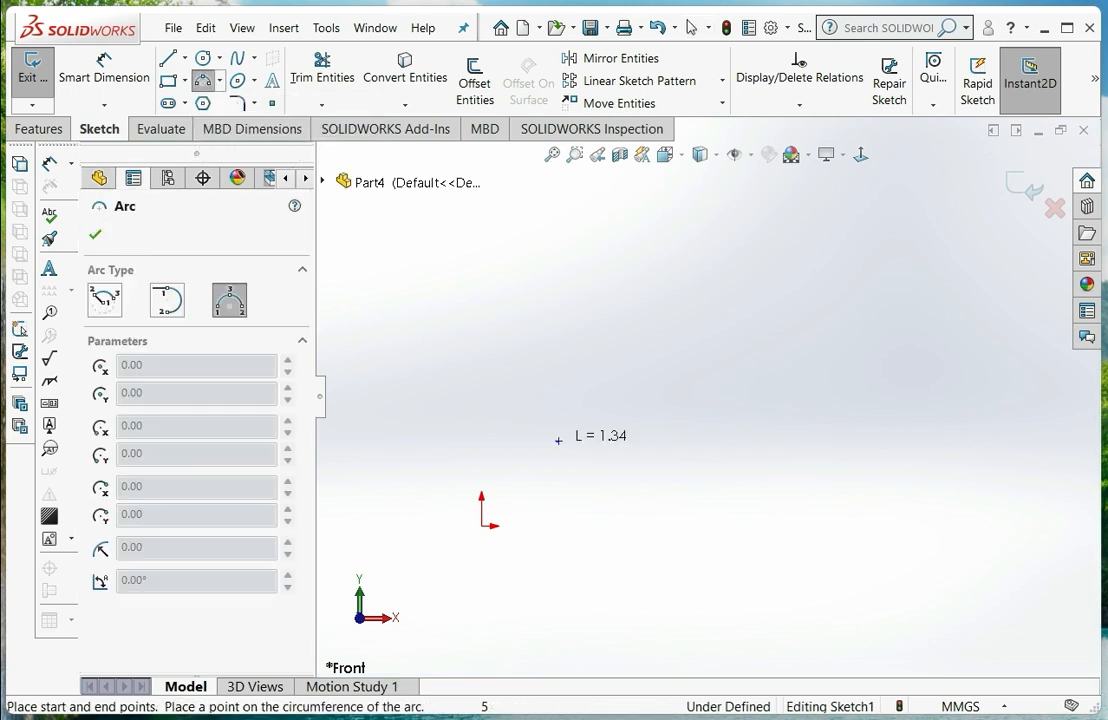
click(722, 348)
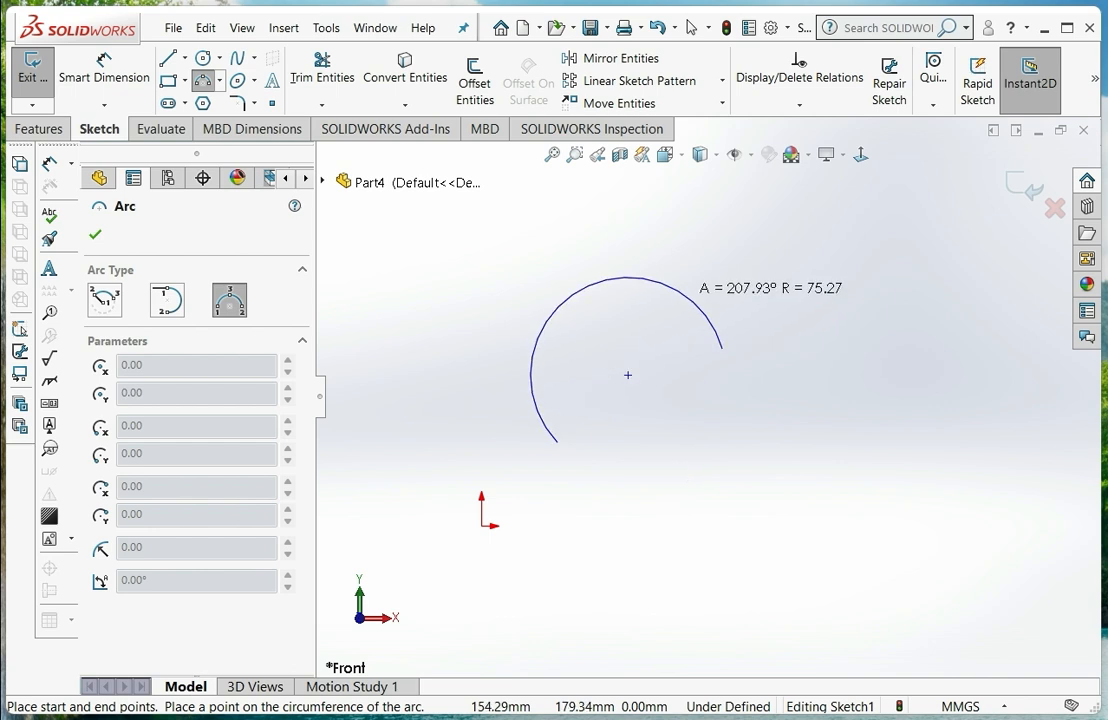
click(694, 491)
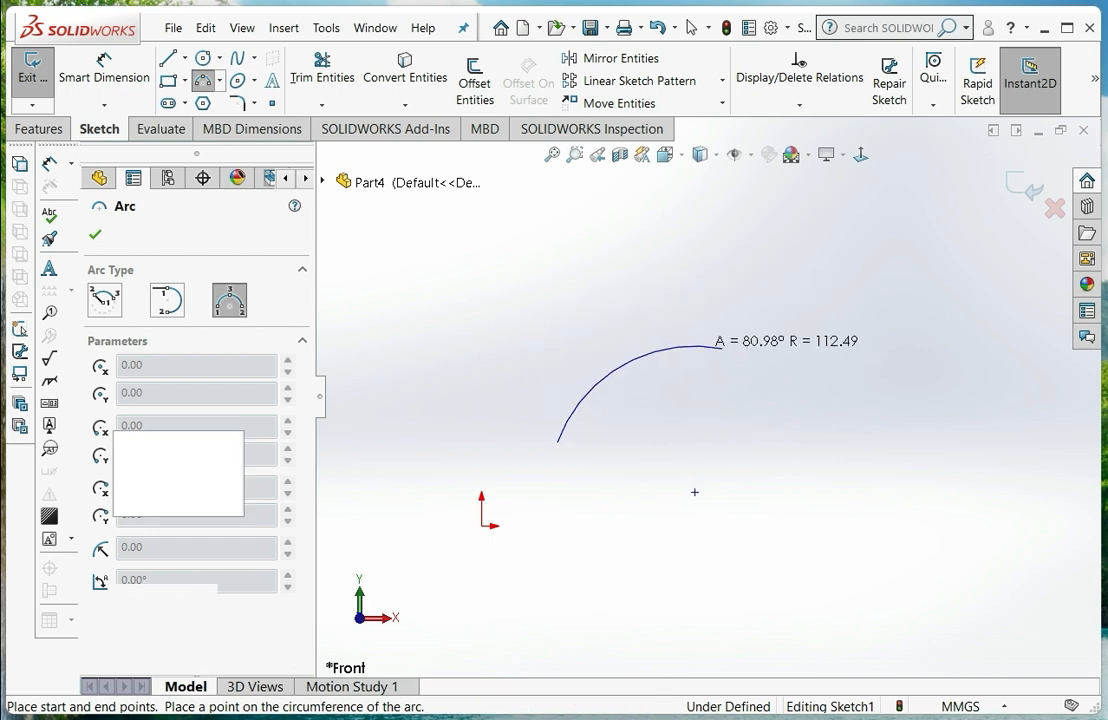
key(Escape)
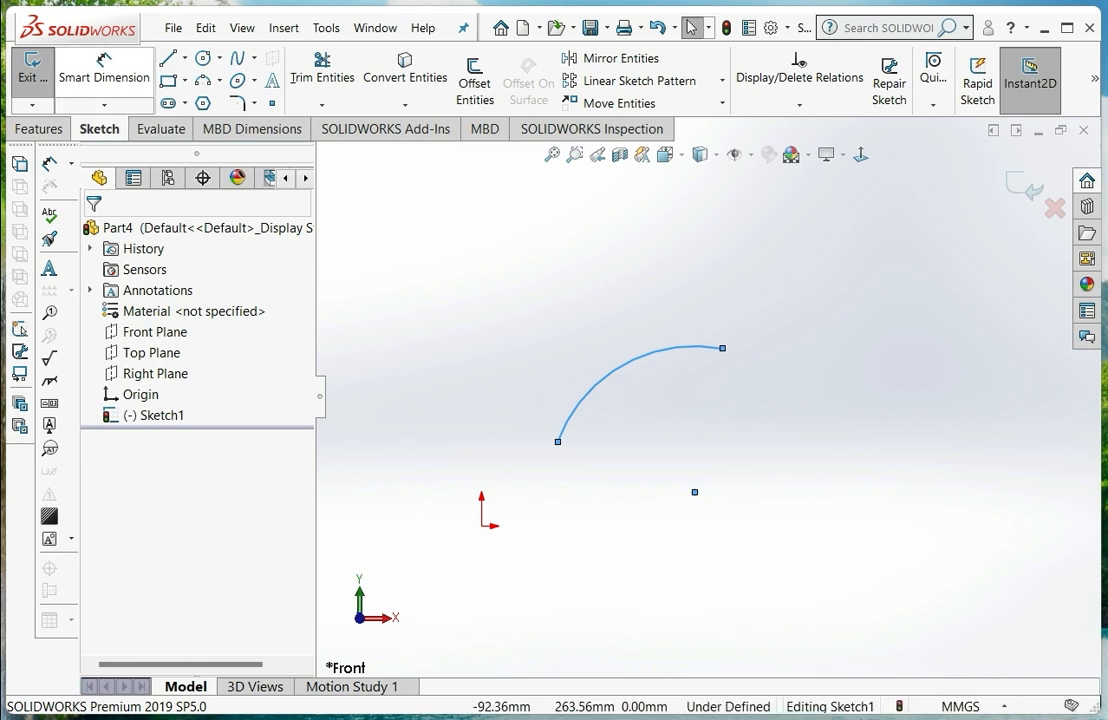
Add an arc length dimension using the arc and its two endpoints, place it outside the curve and keep its value
click(104, 62)
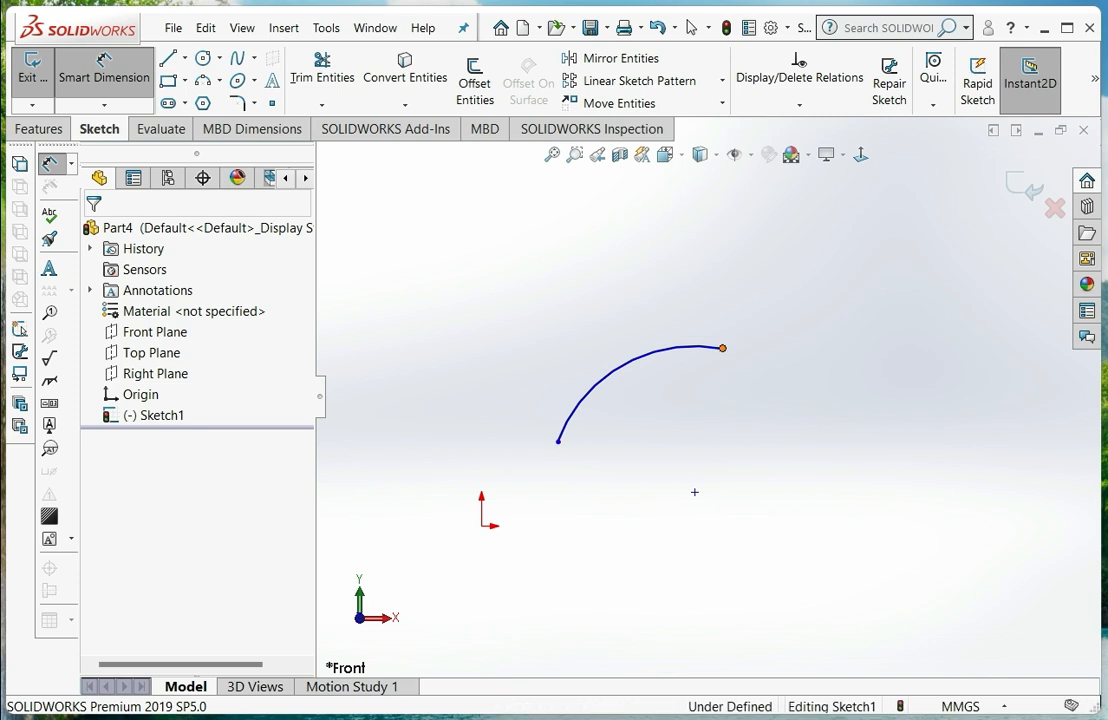
click(722, 348)
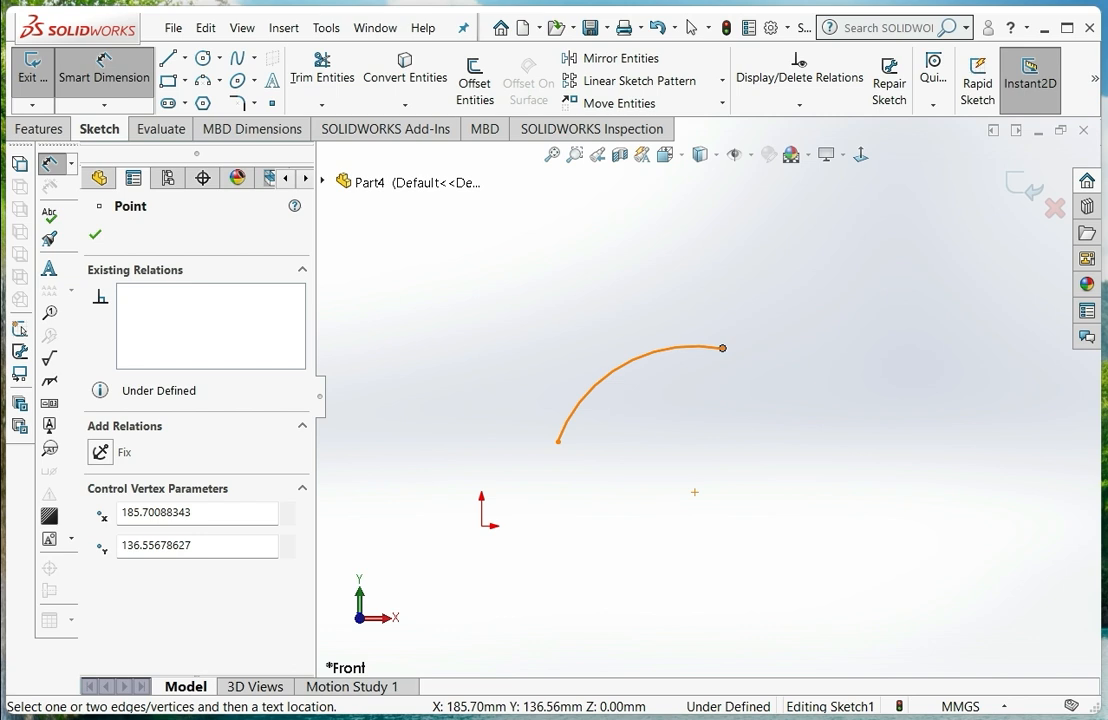
click(622, 365)
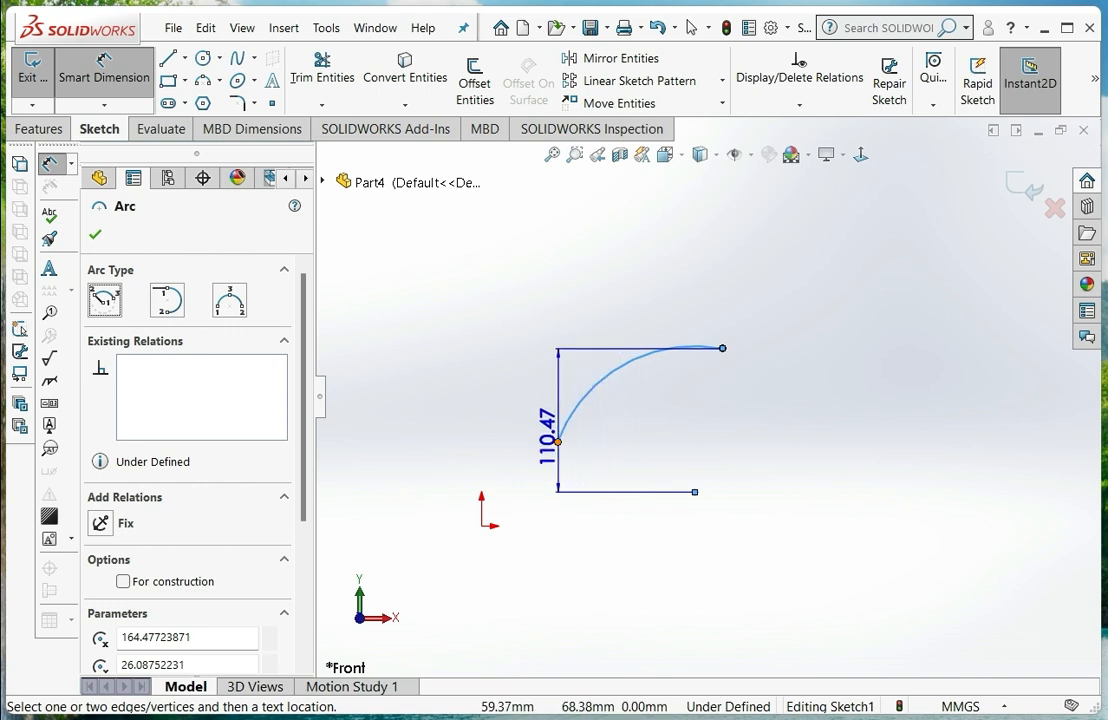
click(558, 441)
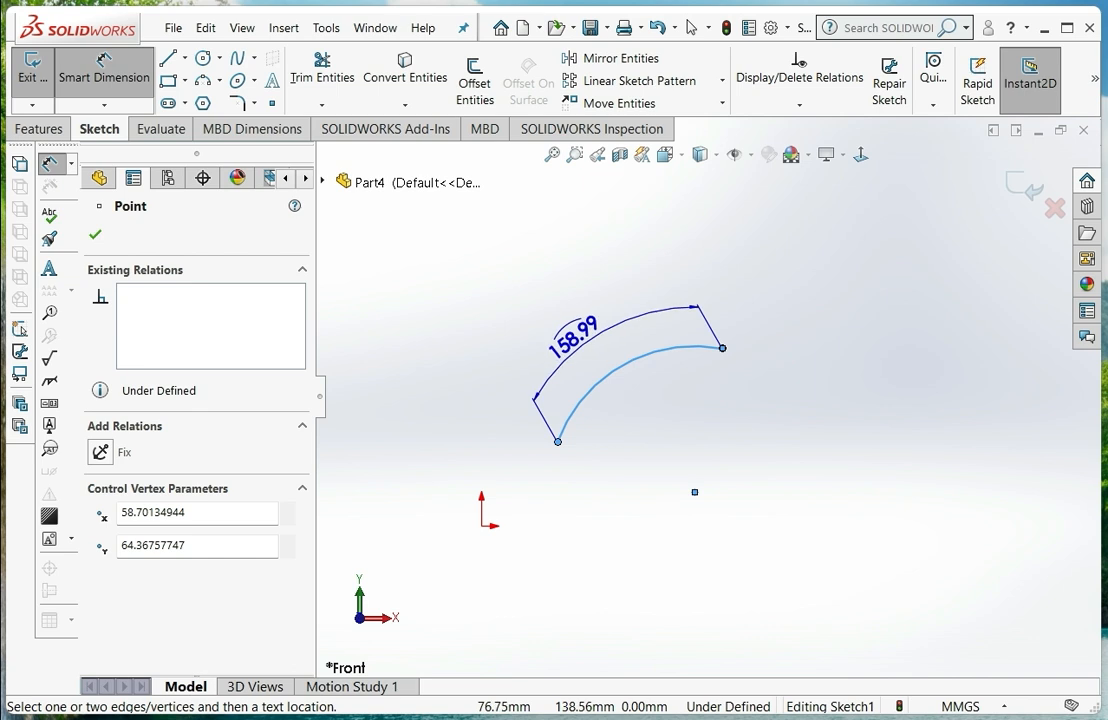
click(694, 491)
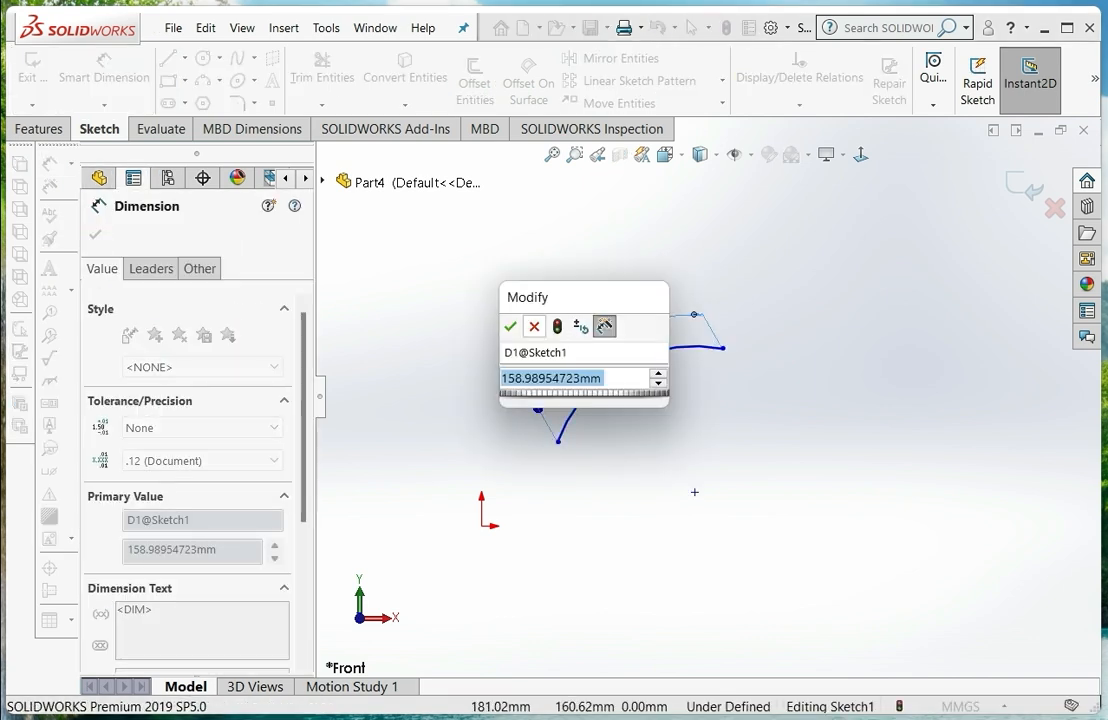
key(Return)
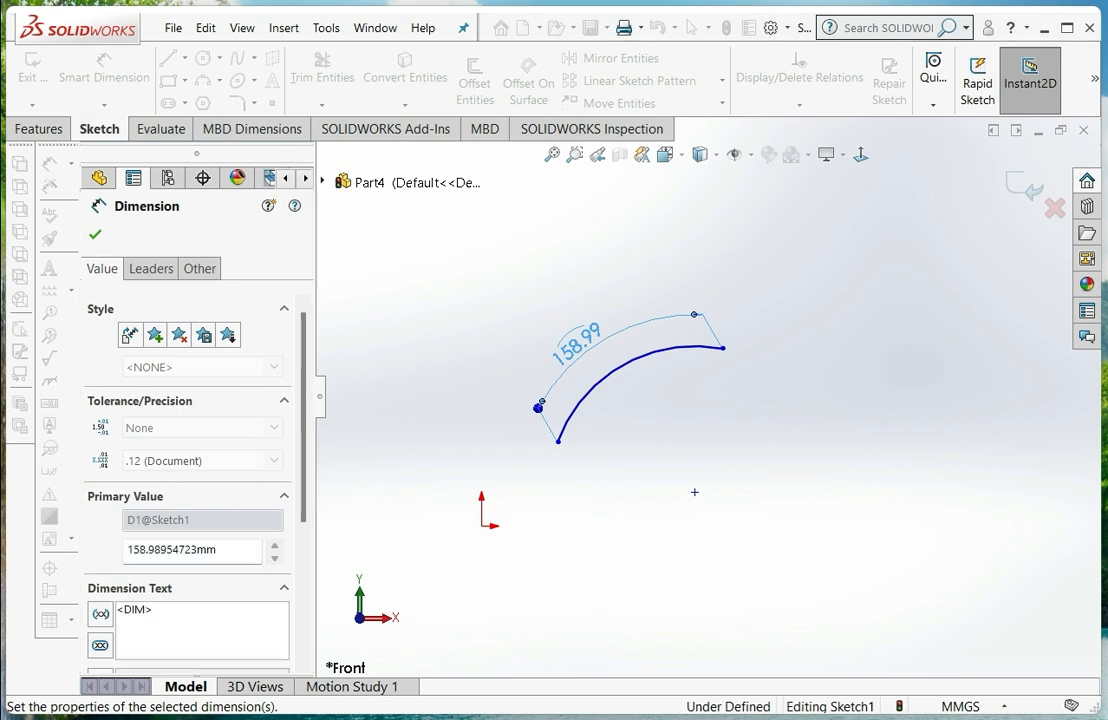